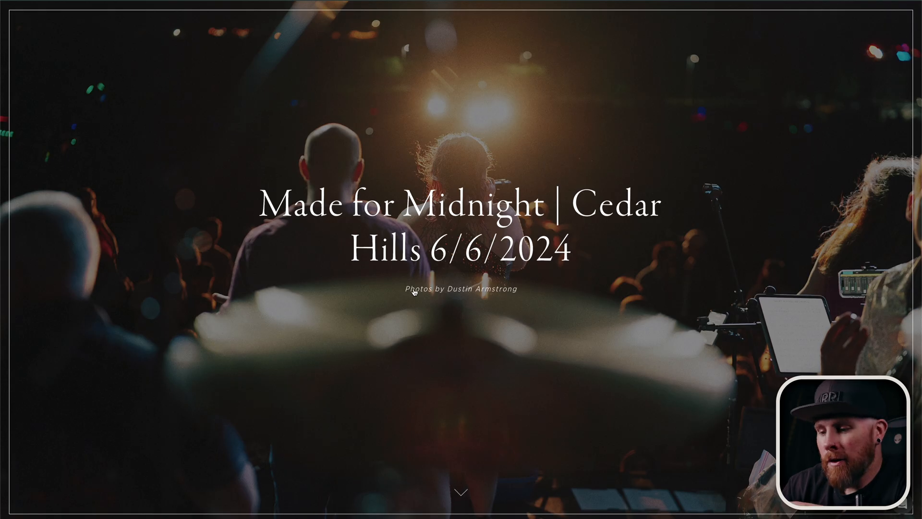
- Browse the Made for Midnight | Cedar Hills 6/6/2024 client gallery from its cover image through the photo grid
{"action": "scroll", "coordinate": [414, 292], "scroll_direction": "down", "scroll_amount": 2}
{"action": "scroll", "coordinate": [414, 292], "scroll_direction": "down", "scroll_amount": 10}
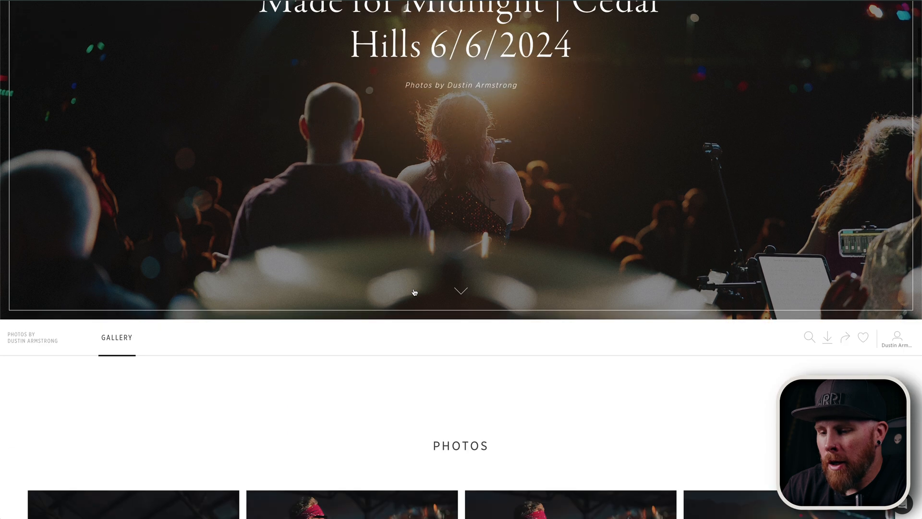
{"action": "scroll", "coordinate": [434, 256], "scroll_direction": "up", "scroll_amount": 12}
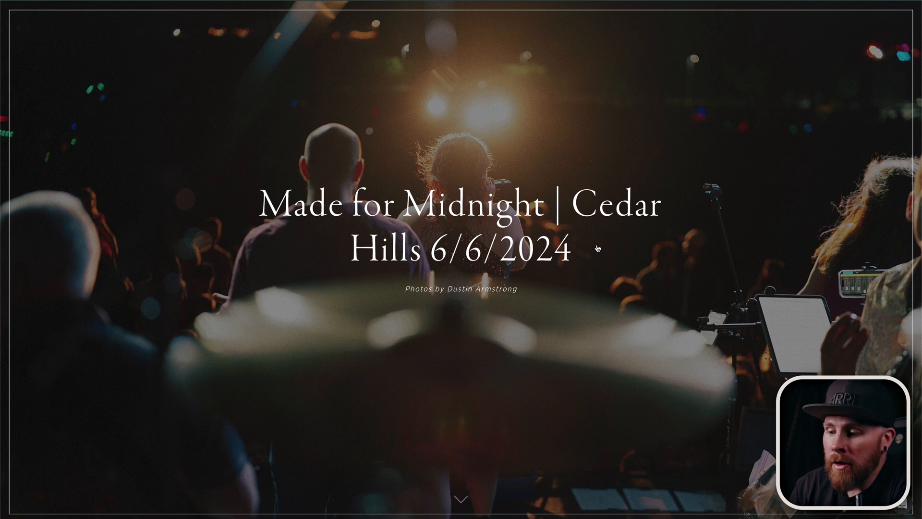
{"action": "scroll", "coordinate": [579, 331], "scroll_direction": "down", "scroll_amount": 3}
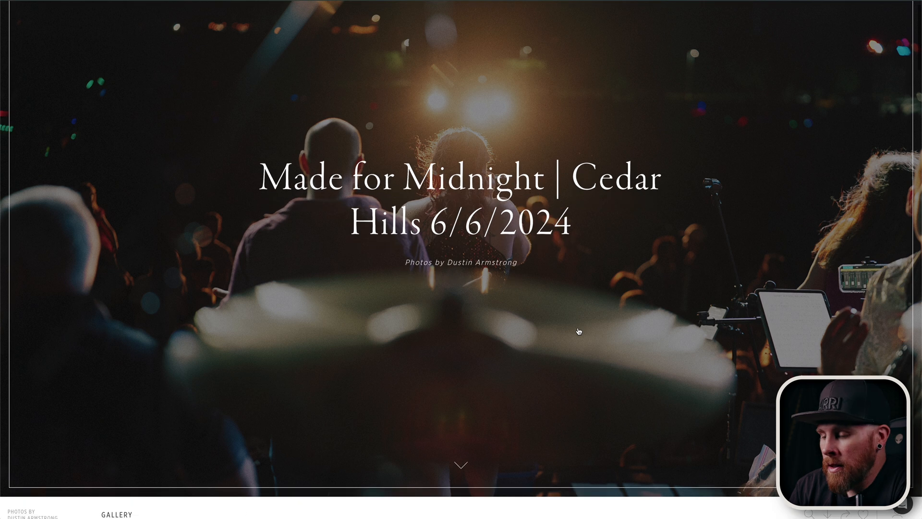
{"action": "scroll", "coordinate": [579, 332], "scroll_direction": "down", "scroll_amount": 5}
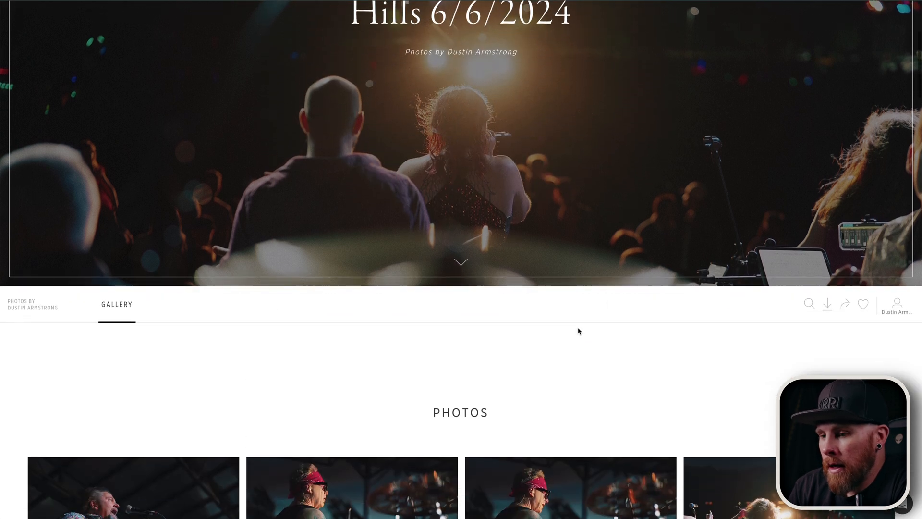
{"action": "scroll", "coordinate": [578, 331], "scroll_direction": "down", "scroll_amount": 2}
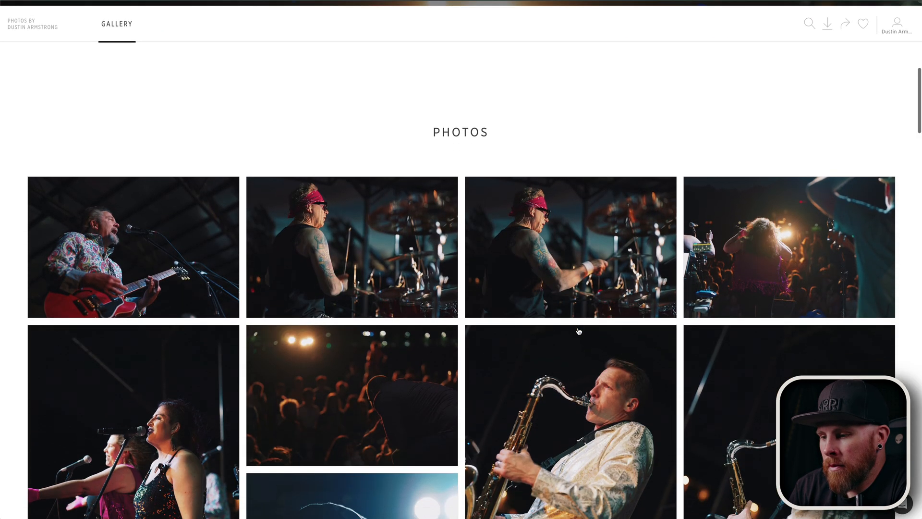
{"action": "scroll", "coordinate": [425, 188], "scroll_direction": "down", "scroll_amount": 1}
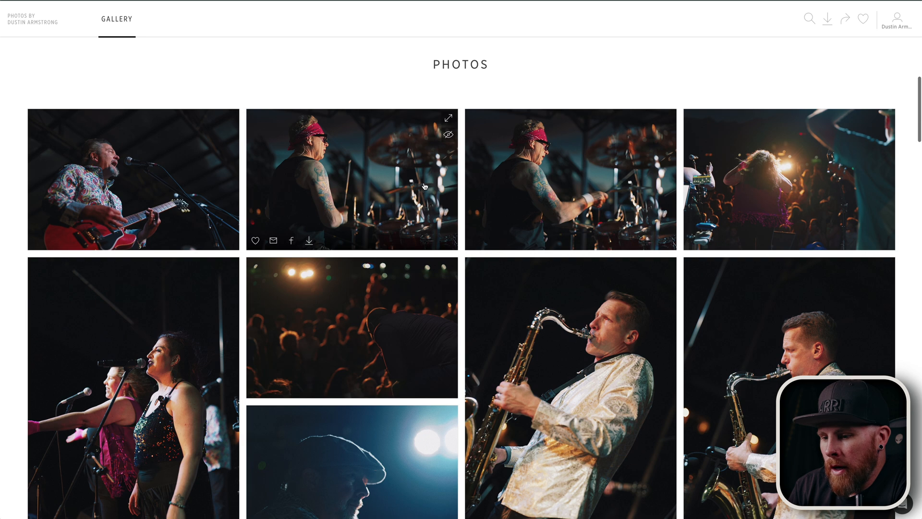
{"action": "scroll", "coordinate": [424, 188], "scroll_direction": "down", "scroll_amount": 10}
{"action": "scroll", "coordinate": [425, 187], "scroll_direction": "down", "scroll_amount": 15}
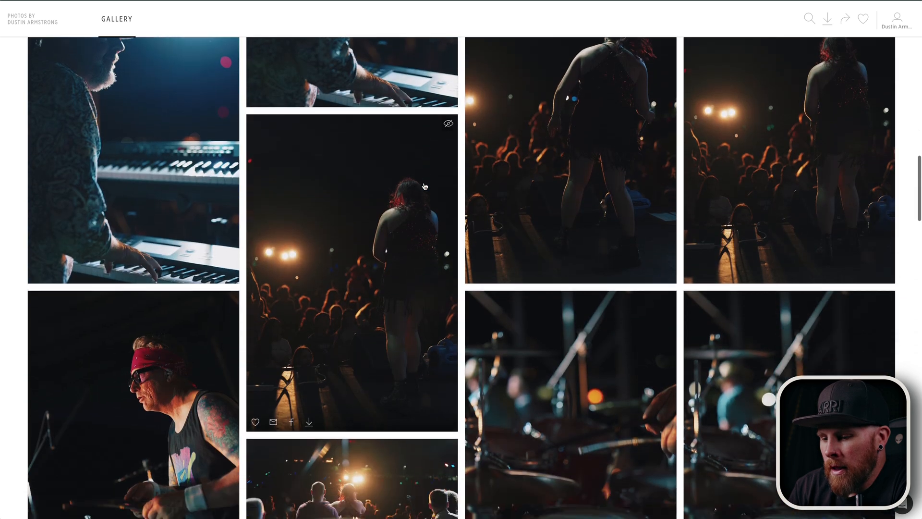
{"action": "key", "text": "Home"}
{"action": "scroll", "coordinate": [424, 187], "scroll_direction": "down", "scroll_amount": 10}
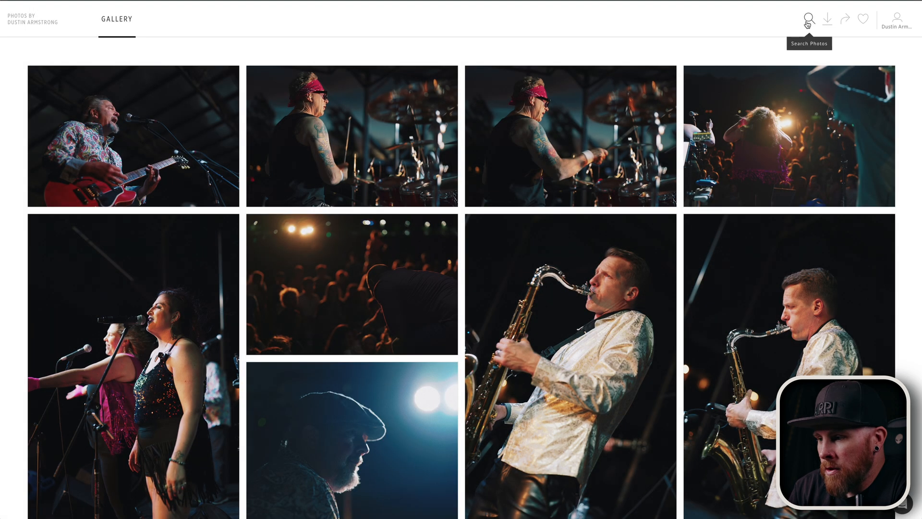
- Open the gallery's photo search and try picking faces from the search-by-people list
{"action": "left_click", "coordinate": [807, 20]}
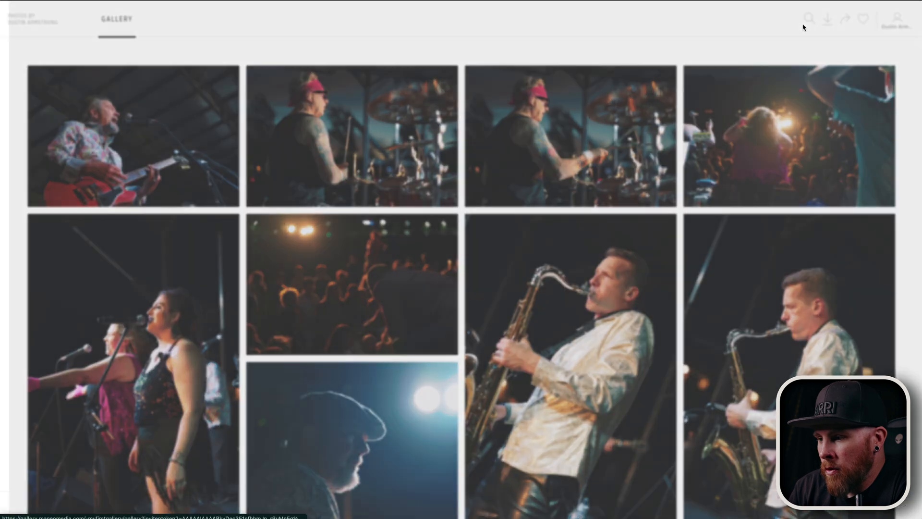
{"action": "left_click", "coordinate": [81, 126]}
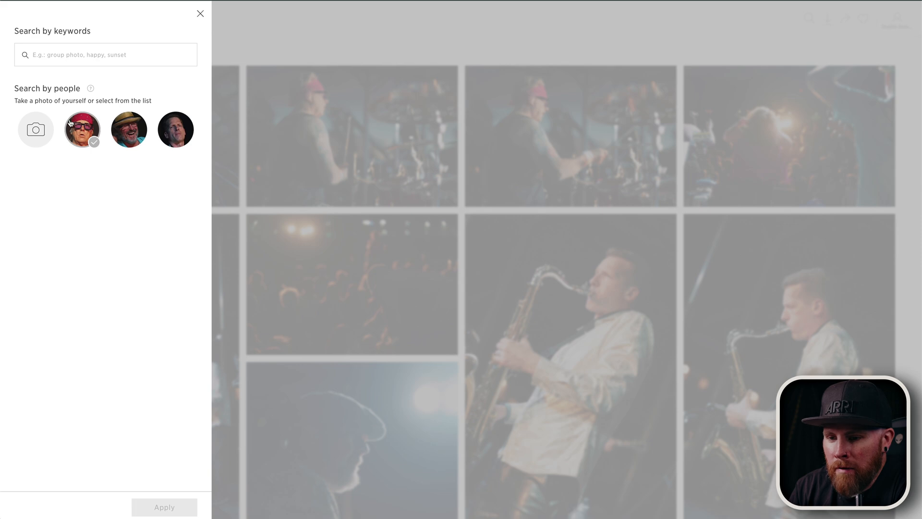
{"action": "left_click", "coordinate": [140, 142]}
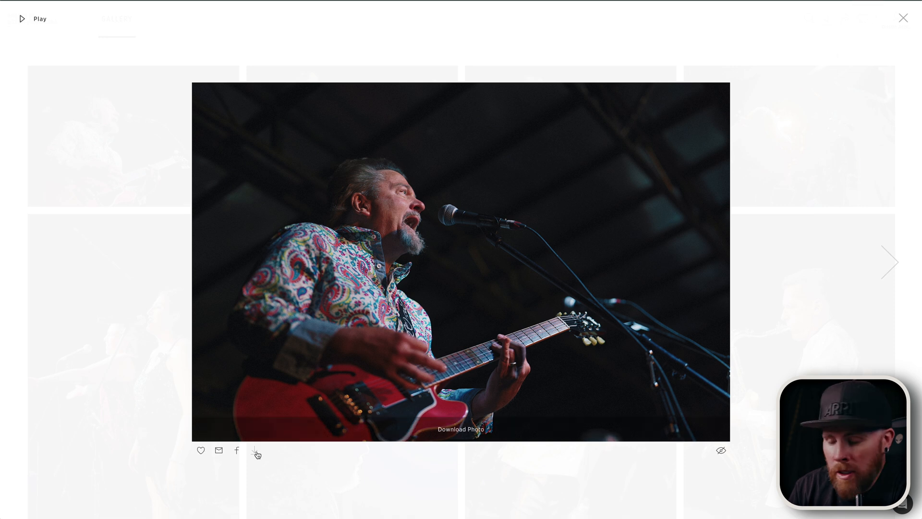
- Page through the enlarged gallery photos starting from the guitarist and play them as a slideshow
{"action": "left_click", "coordinate": [890, 264]}
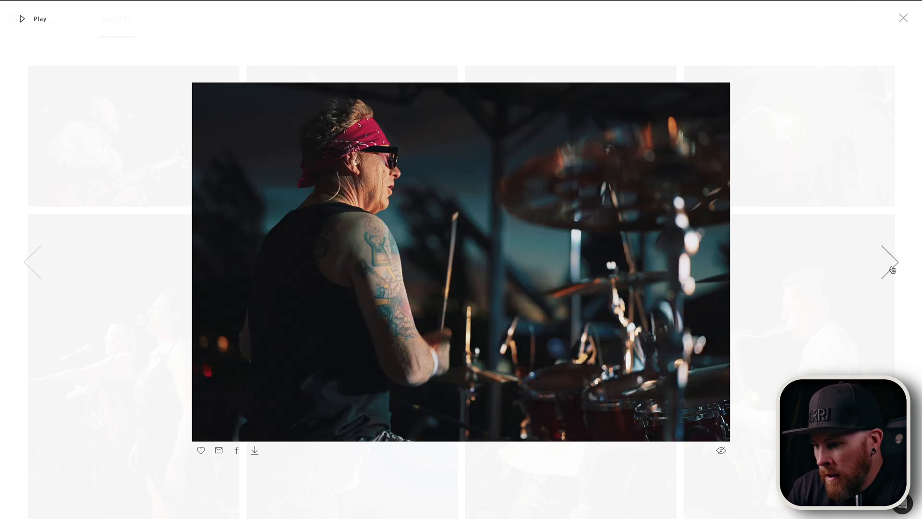
{"action": "left_click", "coordinate": [890, 264]}
{"action": "left_click", "coordinate": [891, 264]}
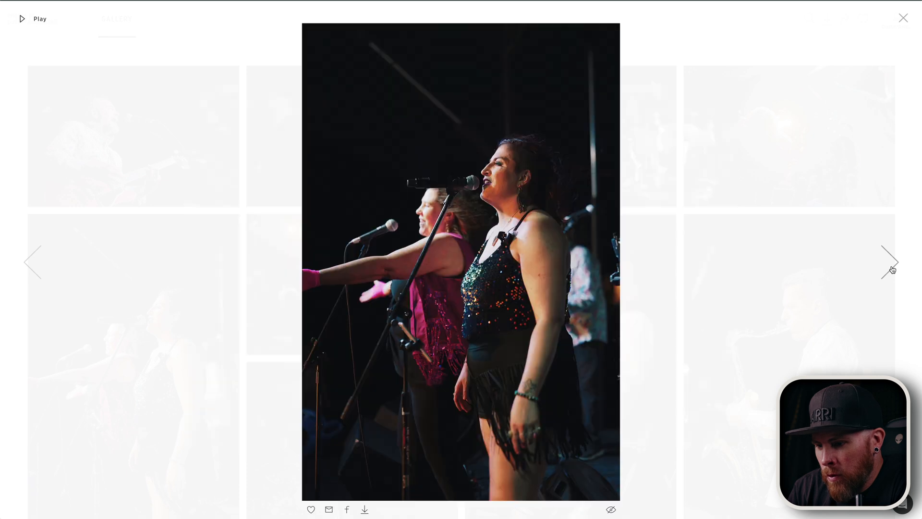
{"action": "left_click", "coordinate": [891, 264]}
{"action": "left_click", "coordinate": [36, 19]}
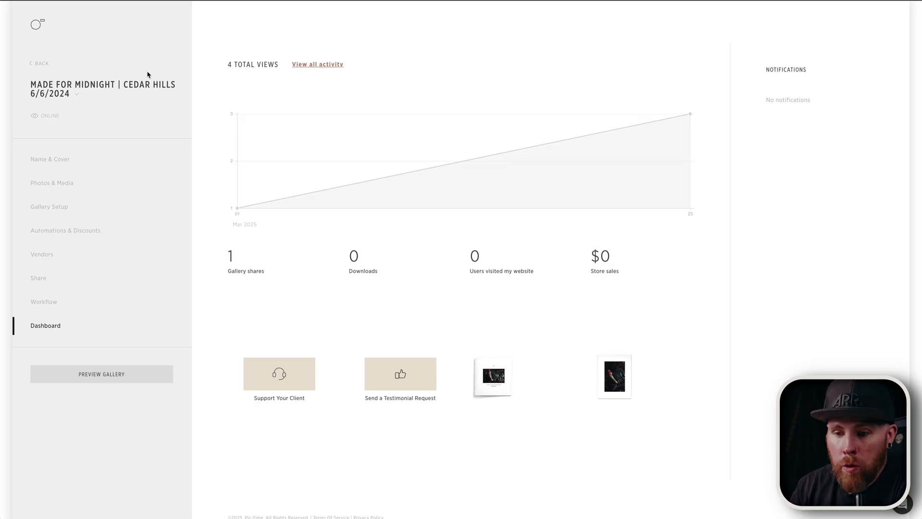
- Open the gallery's name and cover settings and try several cover designs, ending with the split layout with a dark title panel
{"action": "left_click", "coordinate": [64, 161]}
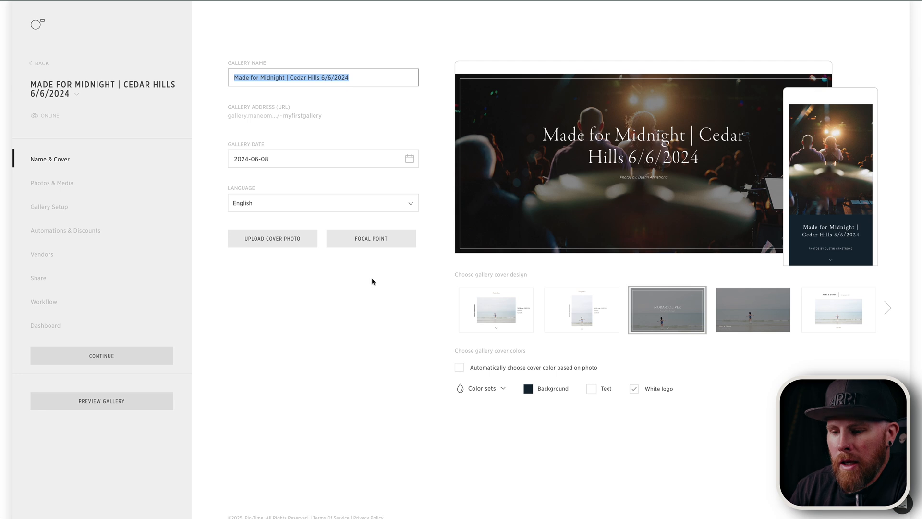
{"action": "left_click", "coordinate": [503, 315]}
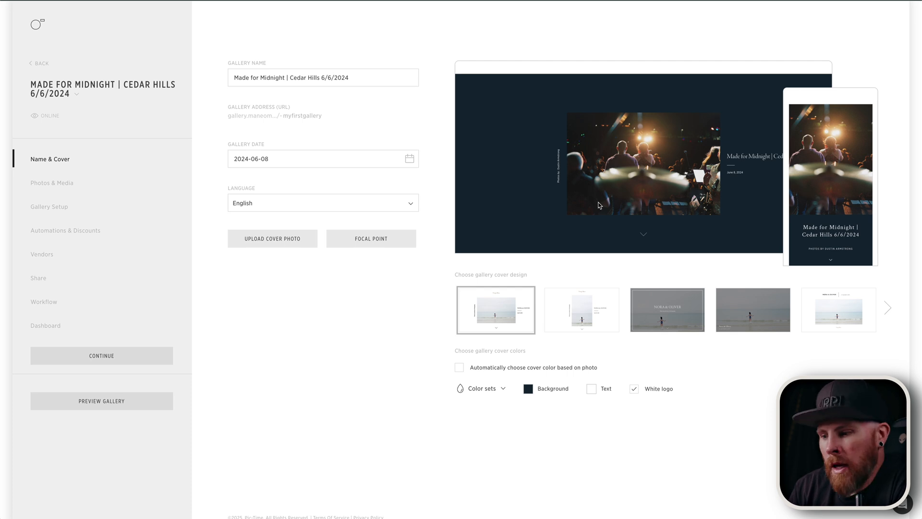
{"action": "left_click", "coordinate": [566, 319]}
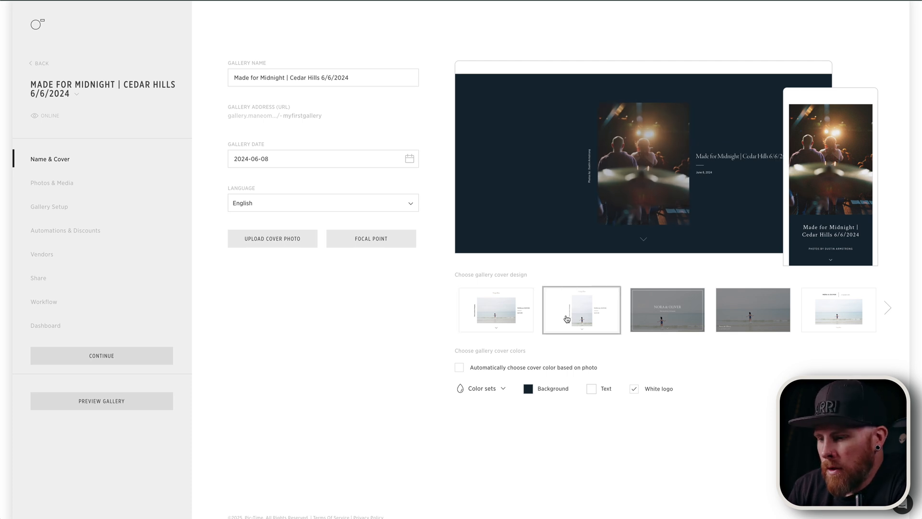
{"action": "left_click", "coordinate": [836, 323]}
{"action": "left_click", "coordinate": [887, 307]}
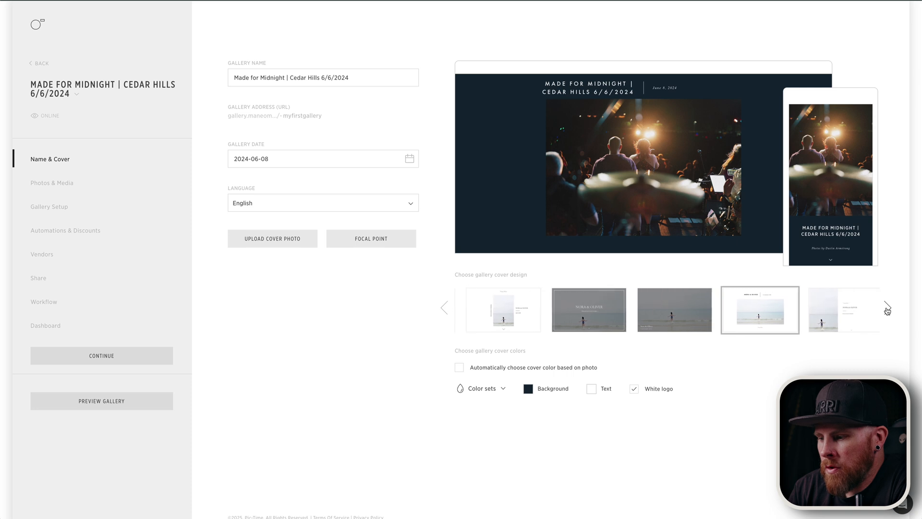
{"action": "left_click", "coordinate": [751, 313]}
{"action": "left_click", "coordinate": [839, 311]}
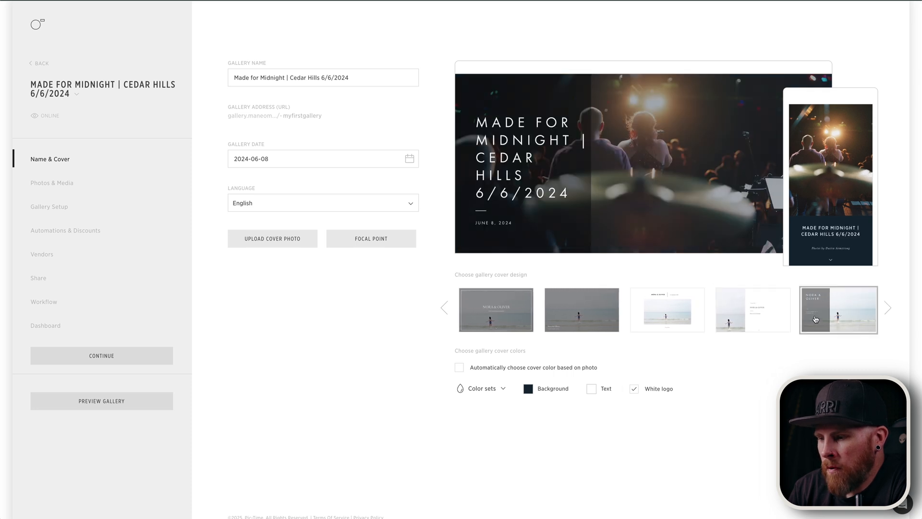
- Try the two Project Name cover designs further along the design list and look through the remaining ones
{"action": "left_click", "coordinate": [887, 307]}
{"action": "left_click", "coordinate": [887, 307]}
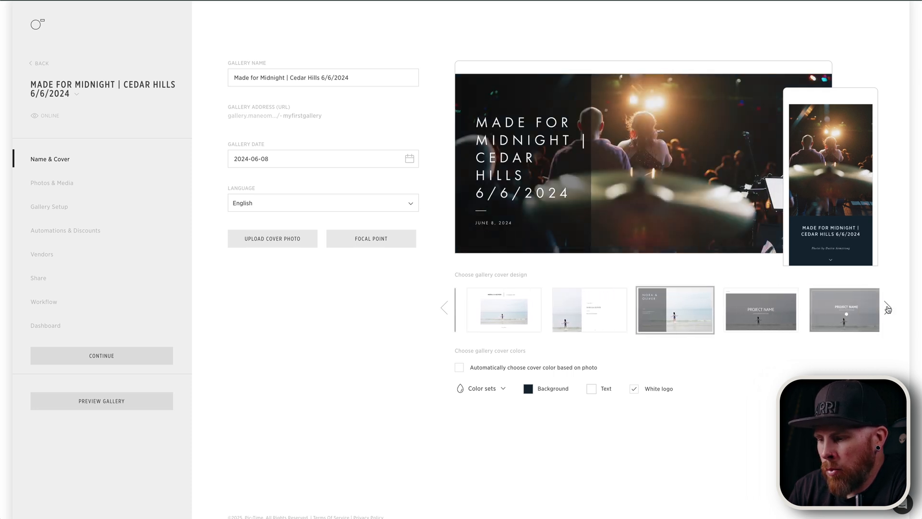
{"action": "left_click", "coordinate": [756, 308]}
{"action": "left_click", "coordinate": [839, 305]}
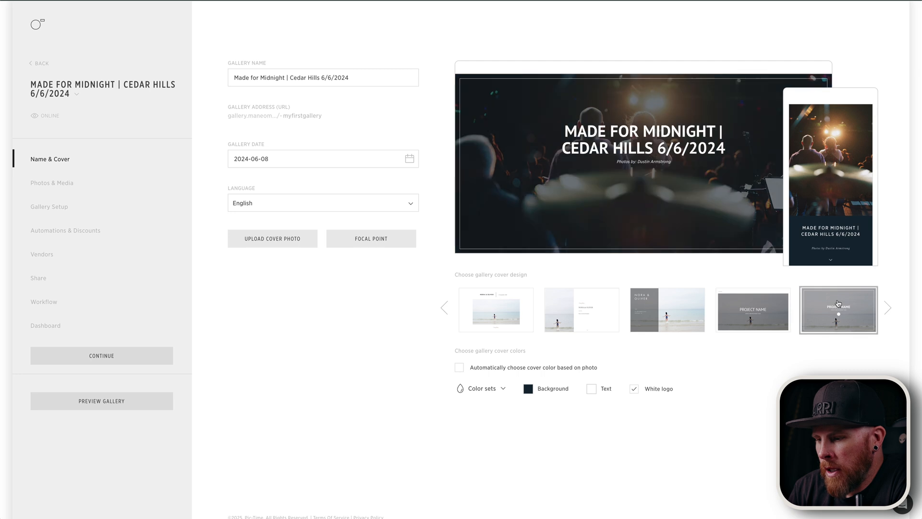
{"action": "left_click", "coordinate": [893, 313]}
{"action": "left_click", "coordinate": [893, 313]}
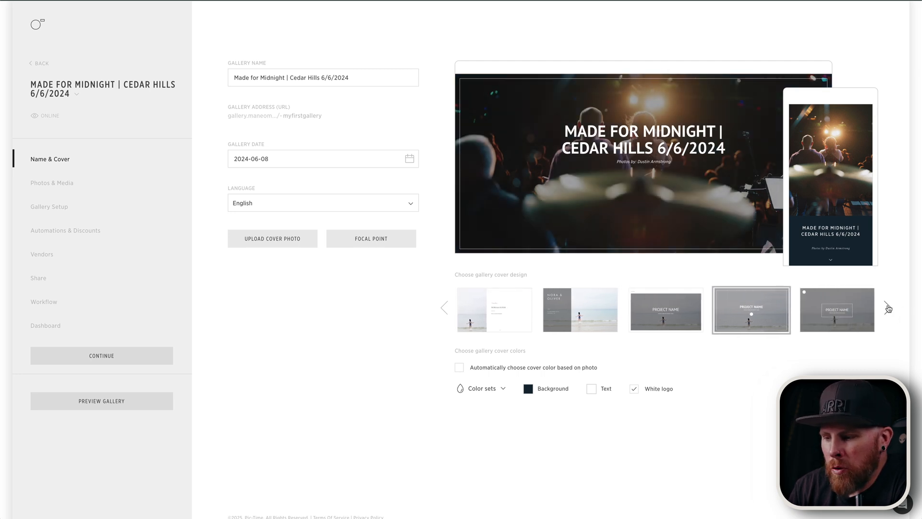
{"action": "left_click", "coordinate": [893, 313]}
- Return the gallery cover to the framed full-photo design with the centred serif title and check the colour sets
{"action": "left_click", "coordinate": [444, 311]}
{"action": "left_click", "coordinate": [444, 312]}
{"action": "left_click", "coordinate": [444, 311]}
{"action": "left_click", "coordinate": [444, 311]}
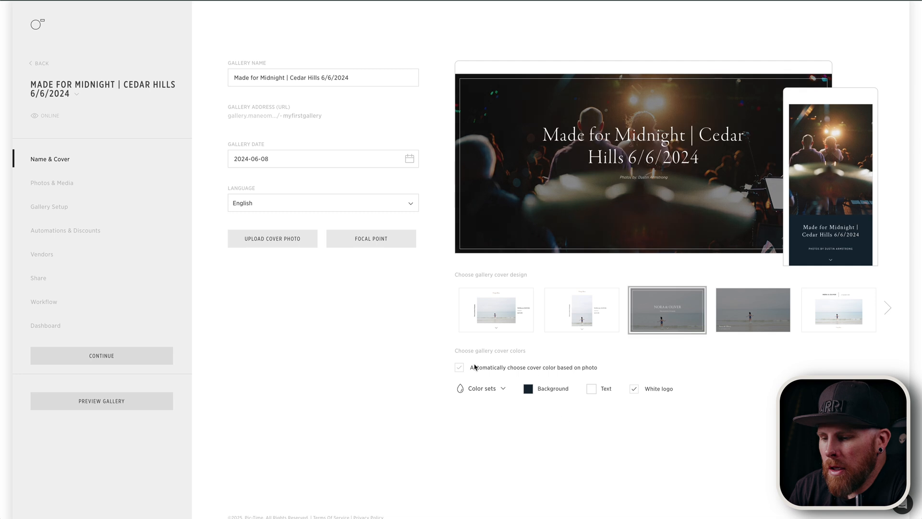
{"action": "left_click", "coordinate": [498, 391]}
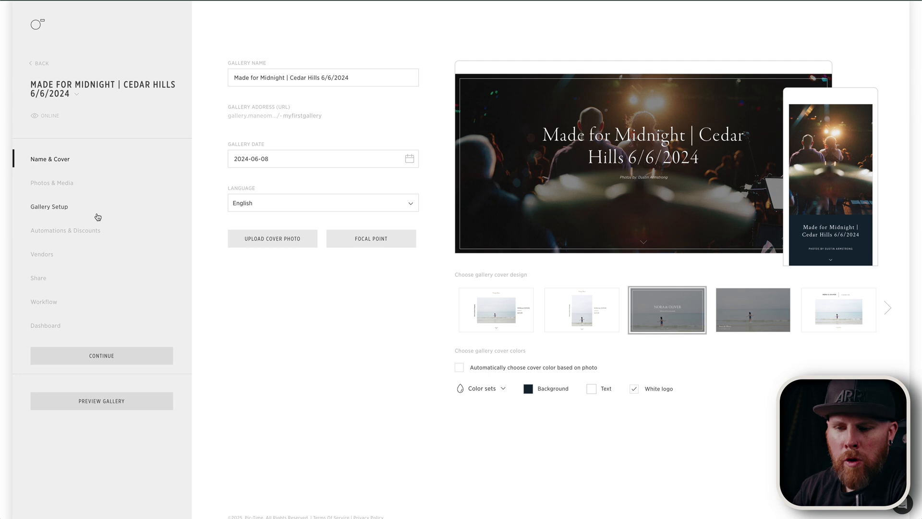
- Open the gallery's photos and media and examine the externally hosted and upload options for featured videos
{"action": "left_click", "coordinate": [50, 186]}
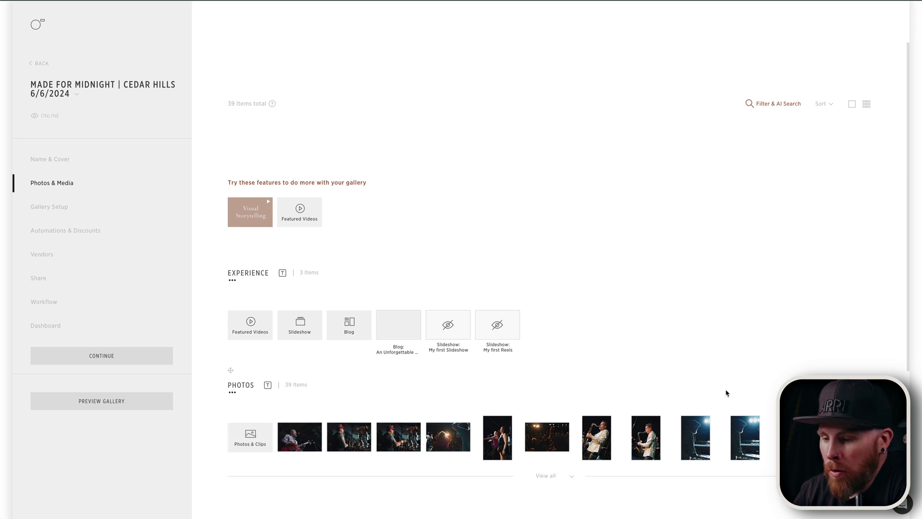
{"action": "scroll", "coordinate": [666, 392], "scroll_direction": "down", "scroll_amount": 5}
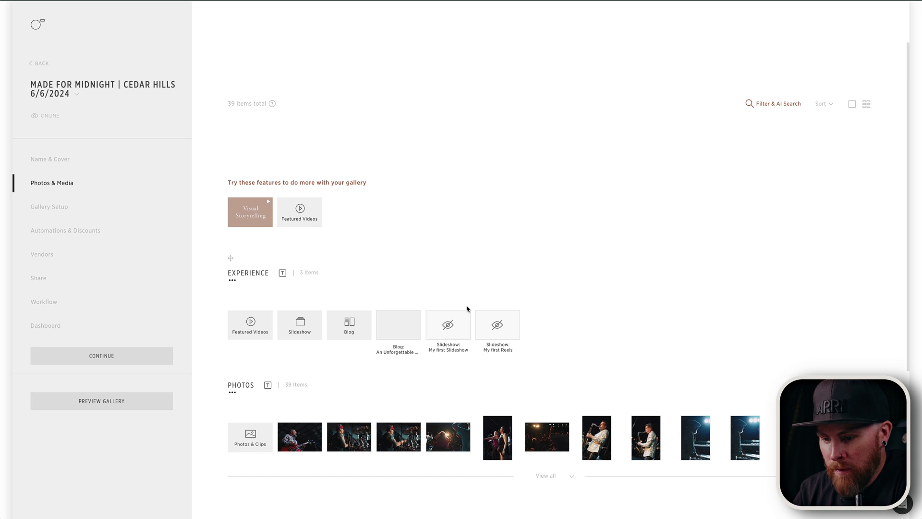
{"action": "left_click", "coordinate": [268, 325]}
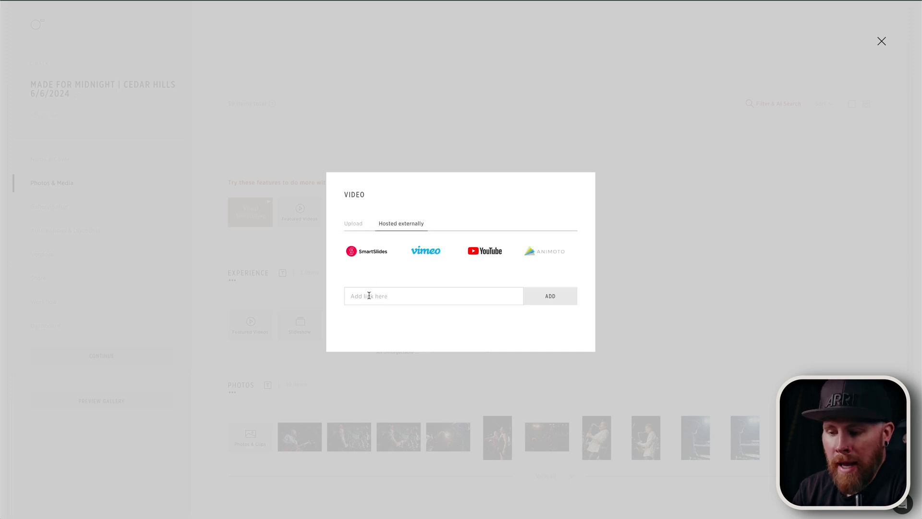
{"action": "left_click", "coordinate": [351, 232]}
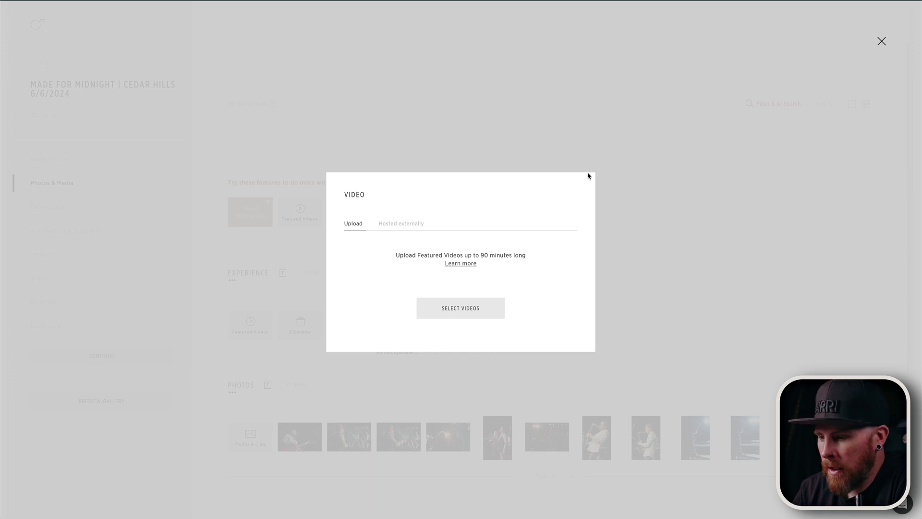
{"action": "left_click", "coordinate": [620, 173]}
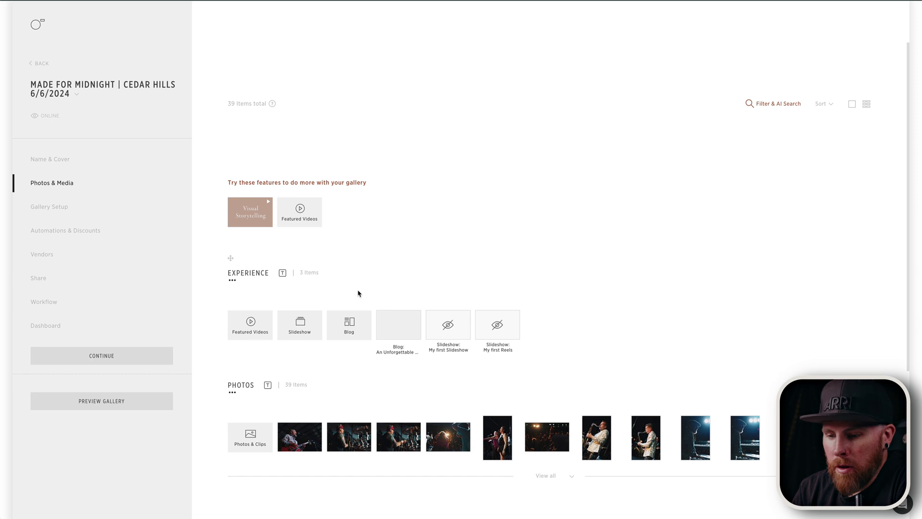
- Start a new slideshow, try the 9:16 Portrait format, return to 3:2 Landscape, and review the layout styles
{"action": "left_click", "coordinate": [310, 320]}
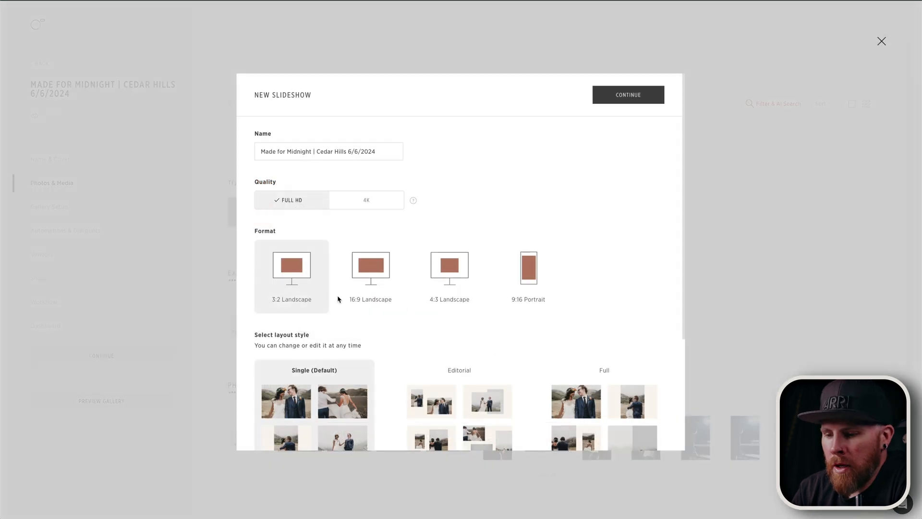
{"action": "scroll", "coordinate": [372, 342], "scroll_direction": "down", "scroll_amount": 3}
{"action": "scroll", "coordinate": [372, 343], "scroll_direction": "up", "scroll_amount": 3}
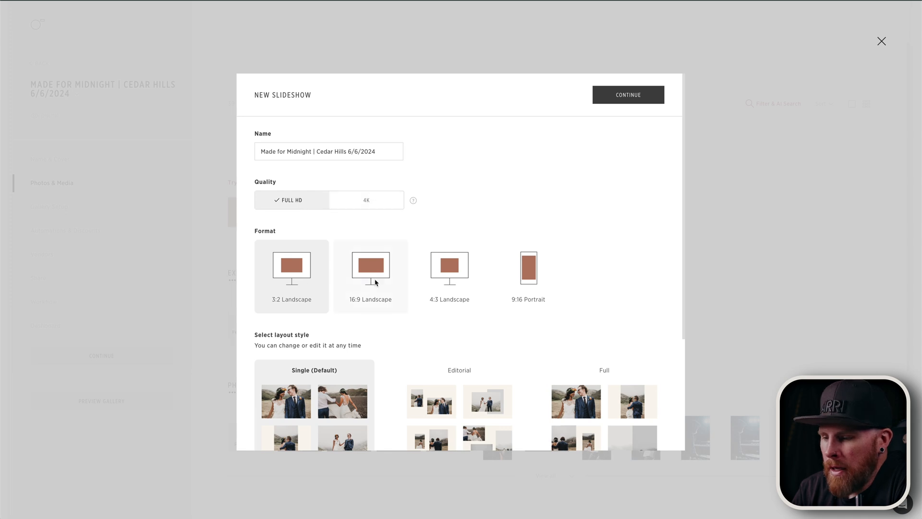
{"action": "left_click", "coordinate": [530, 285]}
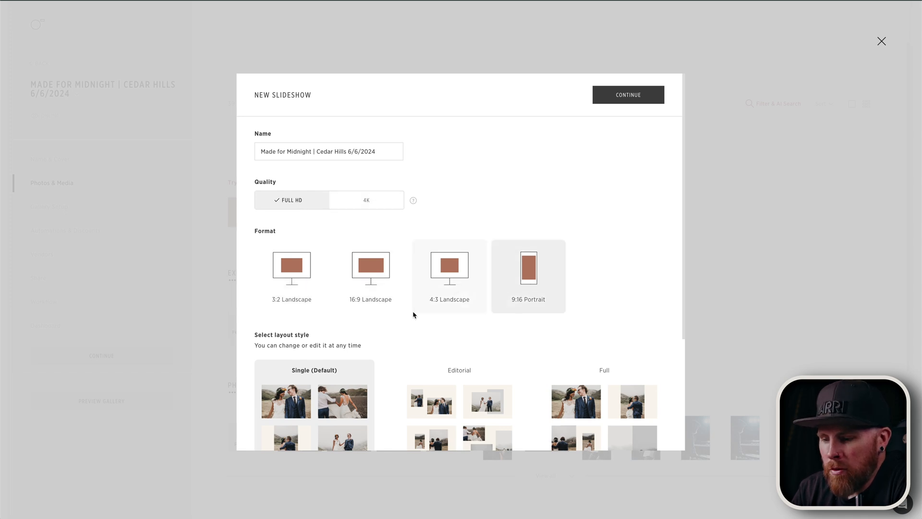
{"action": "left_click", "coordinate": [288, 262]}
{"action": "scroll", "coordinate": [391, 353], "scroll_direction": "down", "scroll_amount": 2}
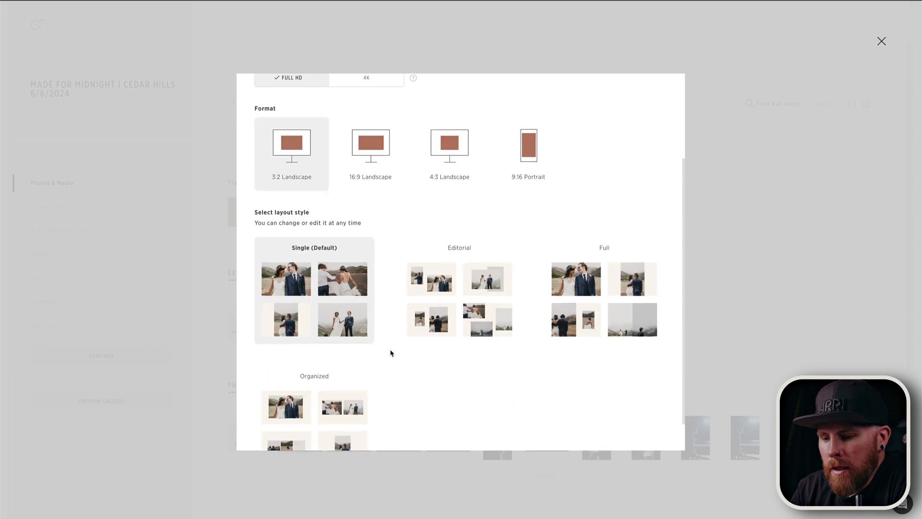
{"action": "scroll", "coordinate": [390, 353], "scroll_direction": "down", "scroll_amount": 1}
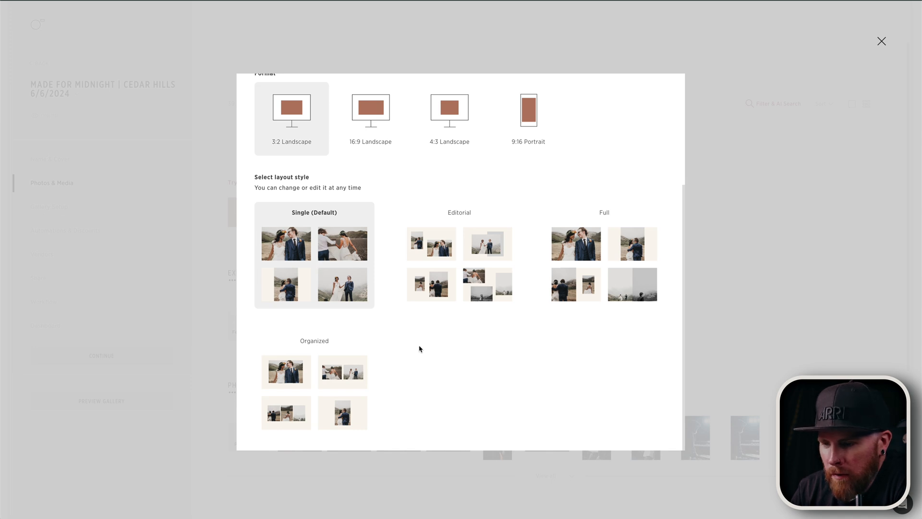
{"action": "scroll", "coordinate": [401, 374], "scroll_direction": "up", "scroll_amount": 4}
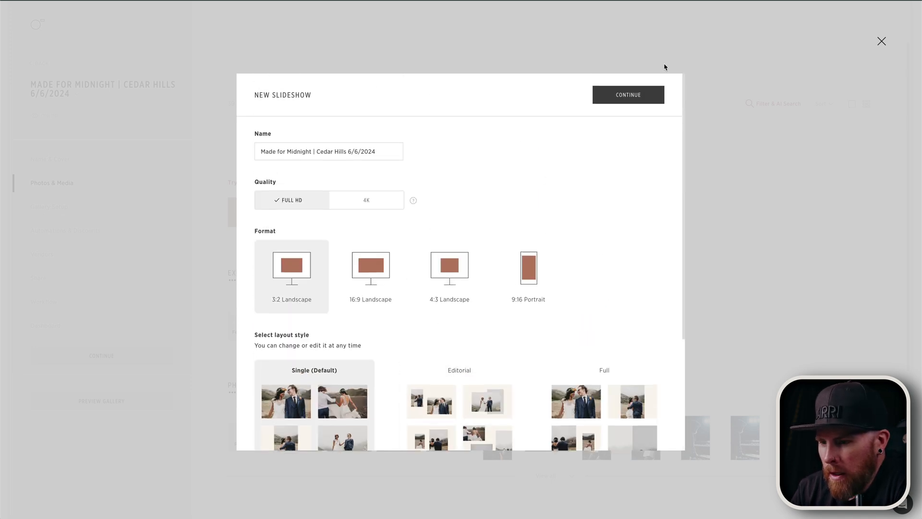
- Create the slideshow in the Single (Default) layout and add all of the gallery's photos to it
{"action": "left_click", "coordinate": [638, 100]}
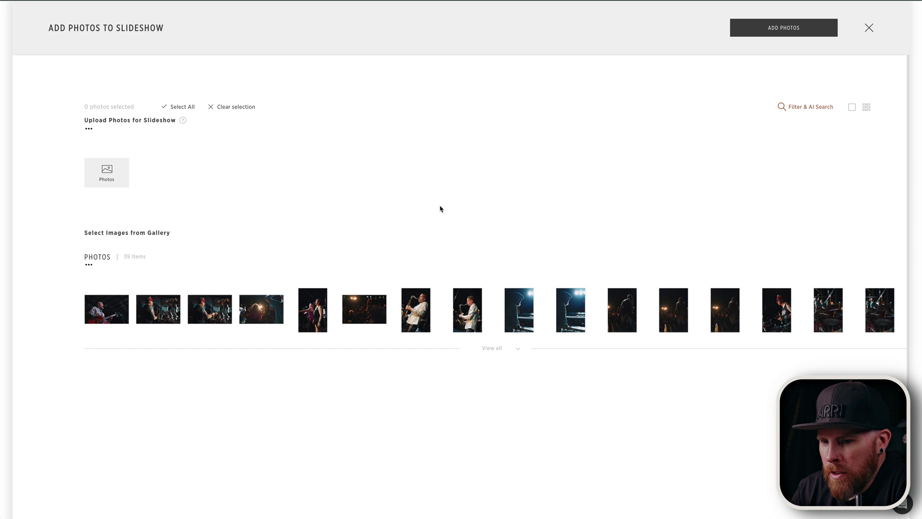
{"action": "left_click", "coordinate": [182, 108]}
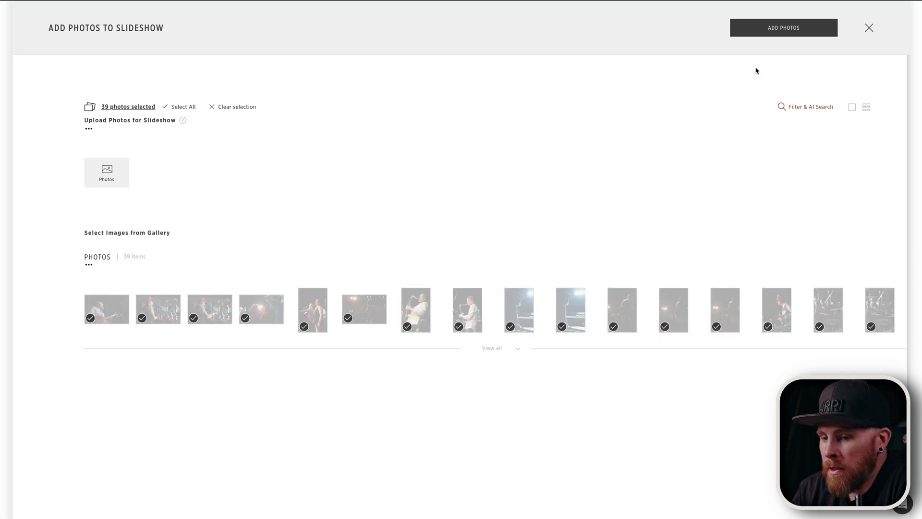
{"action": "left_click", "coordinate": [782, 35]}
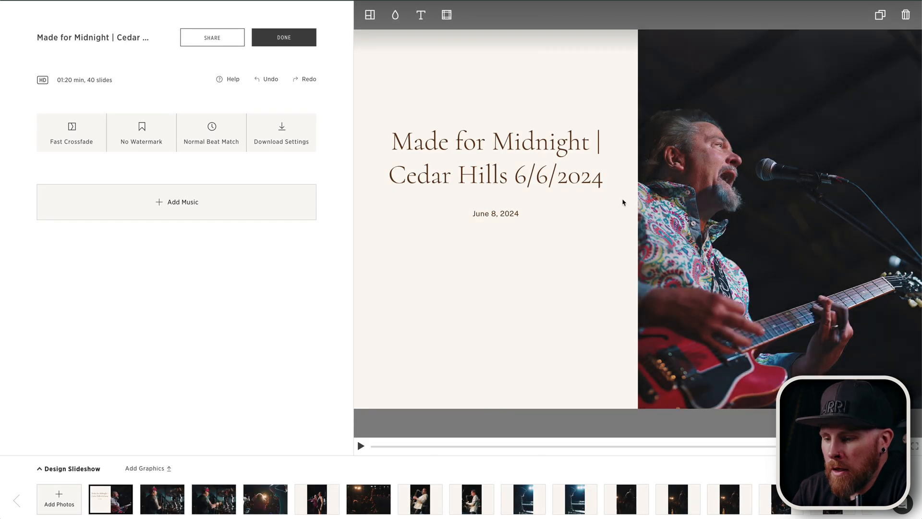
- Play the slideshow preview and review the available transition and watermark options
{"action": "left_click", "coordinate": [359, 447]}
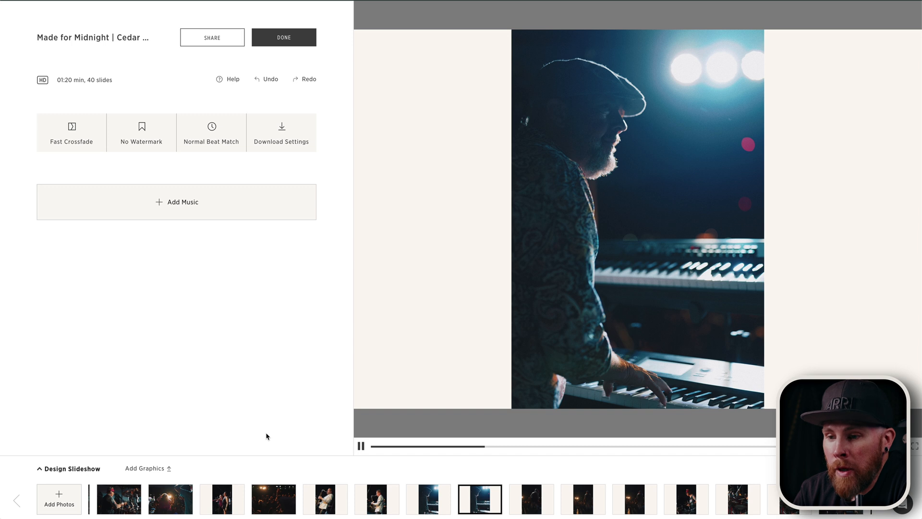
{"action": "left_click", "coordinate": [86, 134]}
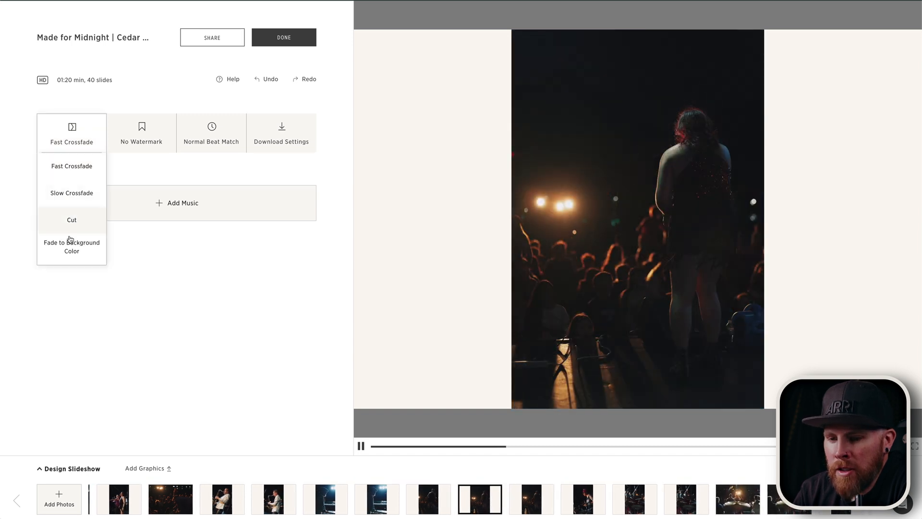
{"action": "left_click", "coordinate": [141, 163]}
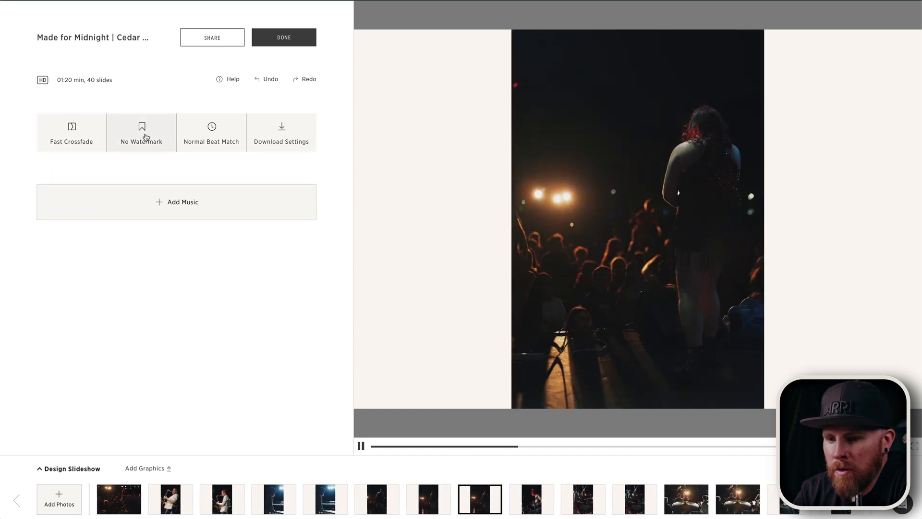
{"action": "left_click", "coordinate": [146, 137]}
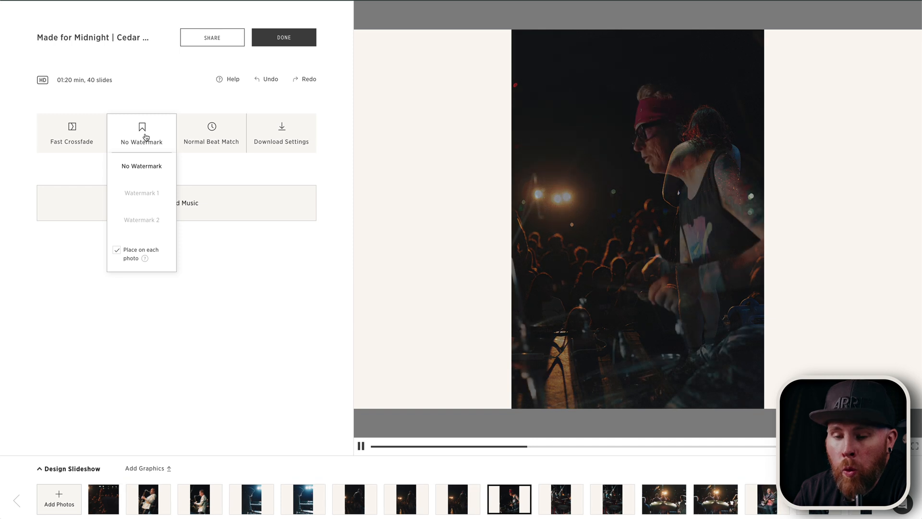
- Finish the slideshow and keep it hidden in the gallery
{"action": "left_click", "coordinate": [179, 173]}
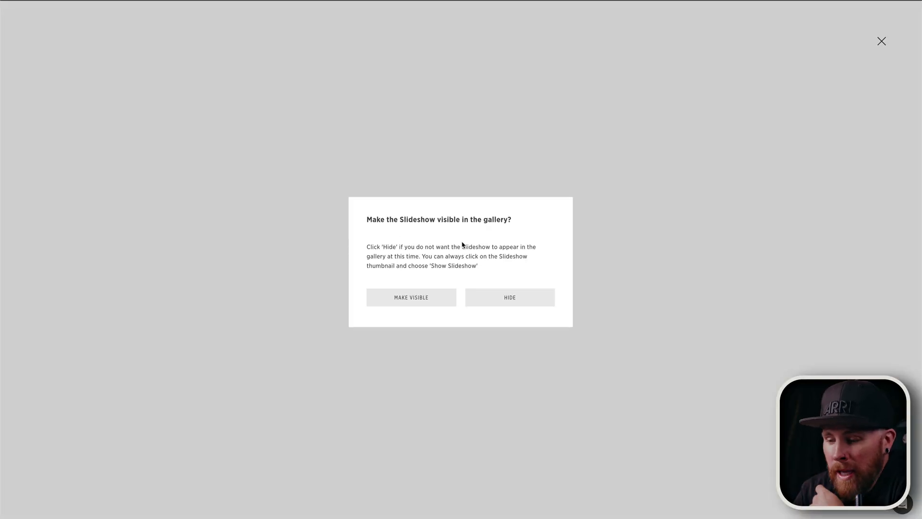
{"action": "left_click", "coordinate": [506, 300]}
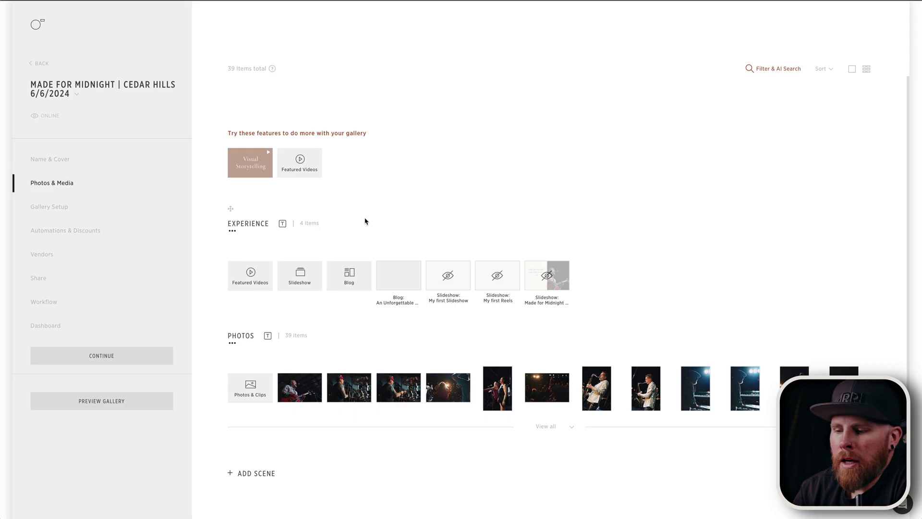
- Start a new blog for the gallery using the Editorial layout style
{"action": "left_click", "coordinate": [351, 285]}
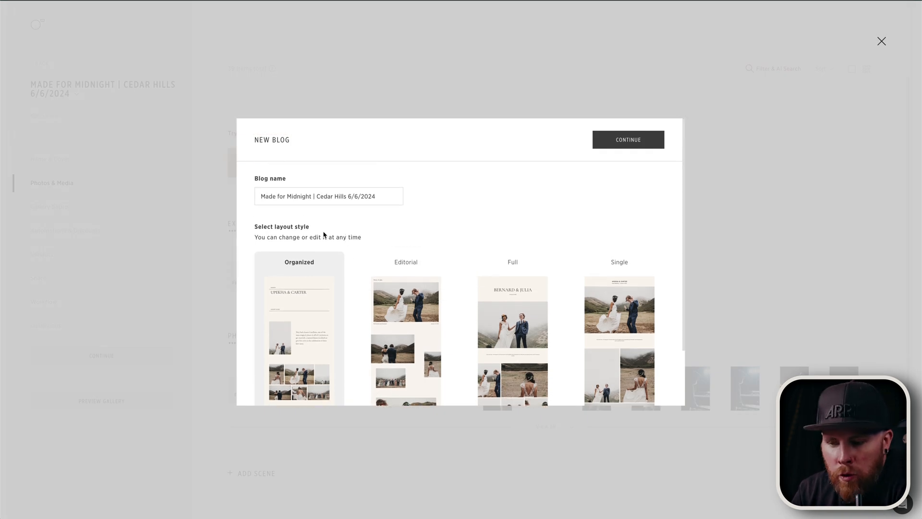
{"action": "scroll", "coordinate": [325, 234], "scroll_direction": "down", "scroll_amount": 3}
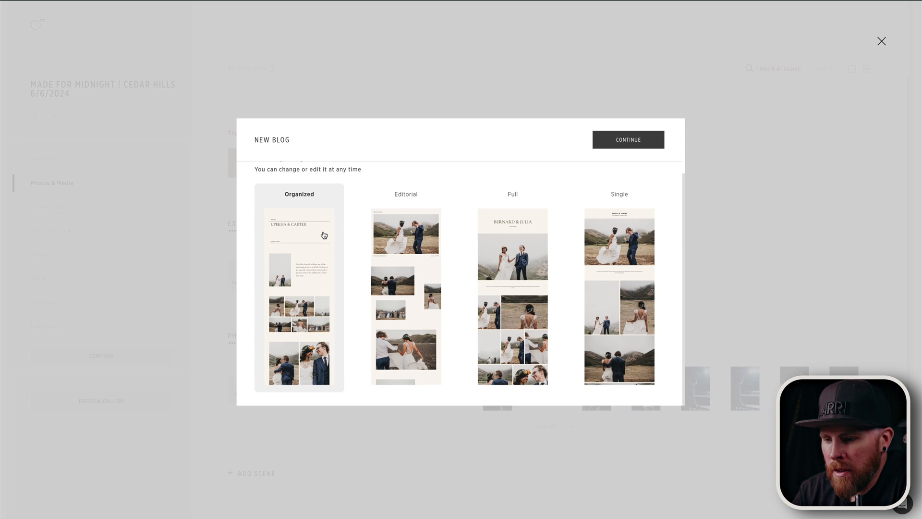
{"action": "left_click", "coordinate": [423, 256]}
{"action": "left_click", "coordinate": [622, 144]}
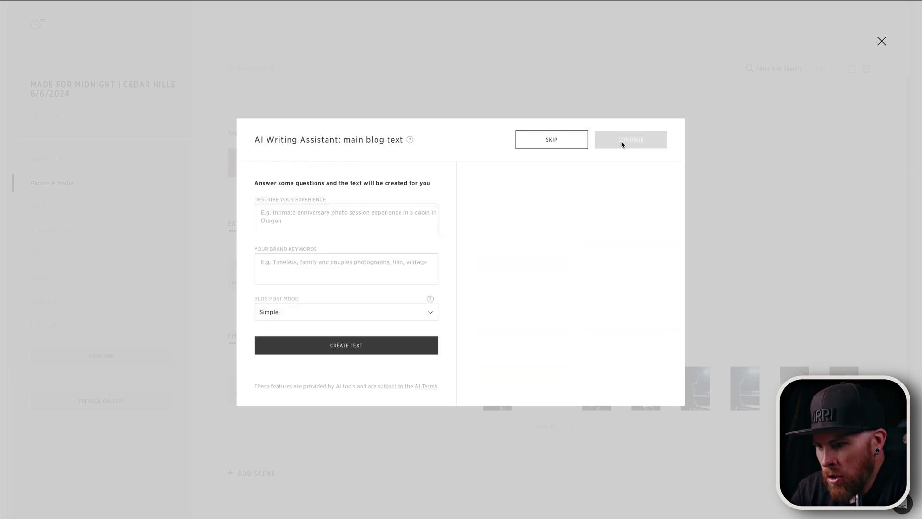
- Describe the experience as "THE LUMIX S9 SLAPS" in the AI Writing Assistant
{"action": "left_click", "coordinate": [328, 220]}
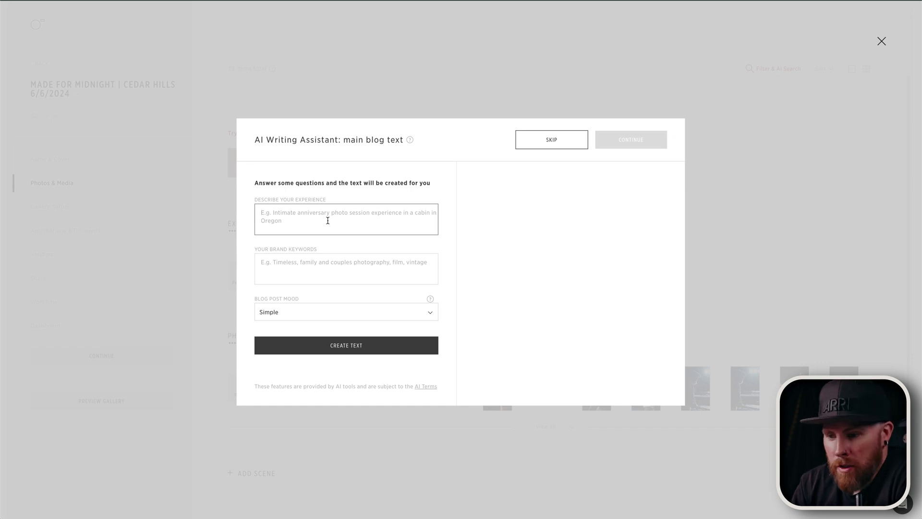
{"action": "type", "text": "THE LUMIX"}
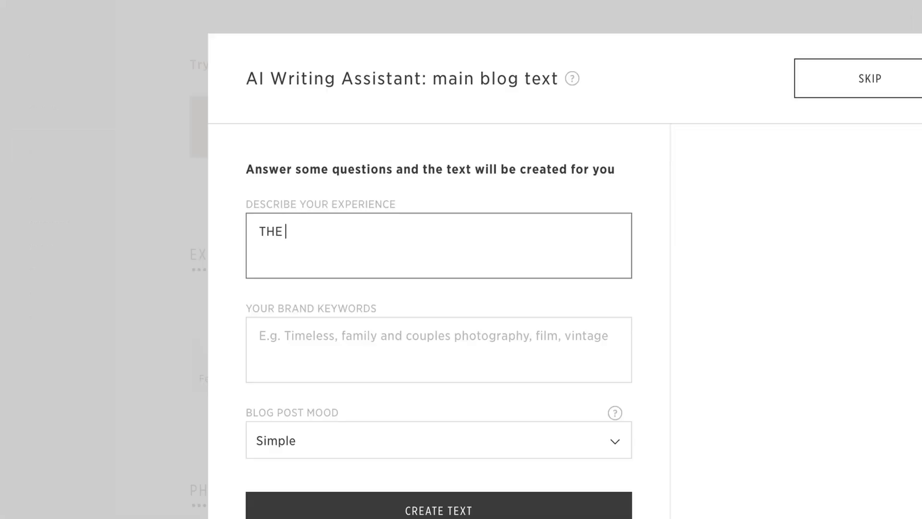
{"action": "type", "text": " S9 SLAPS"}
{"action": "left_click", "coordinate": [385, 344]}
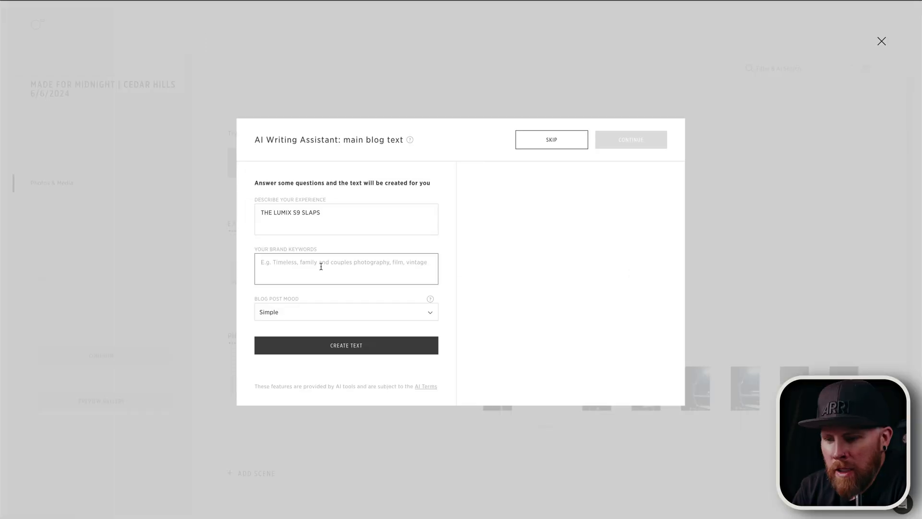
- Check the blog post mood choices and set the mood to Narrative
{"action": "left_click", "coordinate": [325, 311]}
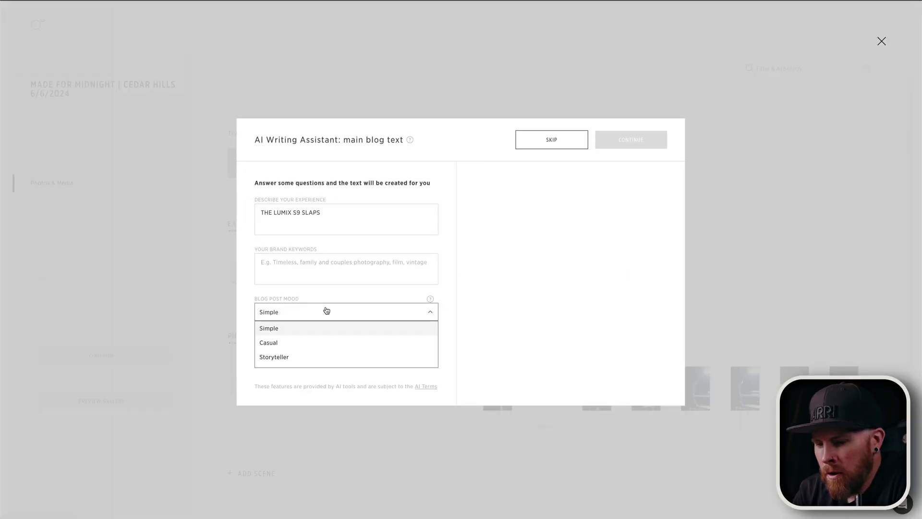
{"action": "left_click", "coordinate": [288, 372]}
{"action": "left_click", "coordinate": [297, 321]}
{"action": "left_click", "coordinate": [290, 329]}
{"action": "left_click", "coordinate": [286, 314]}
{"action": "left_click", "coordinate": [280, 372]}
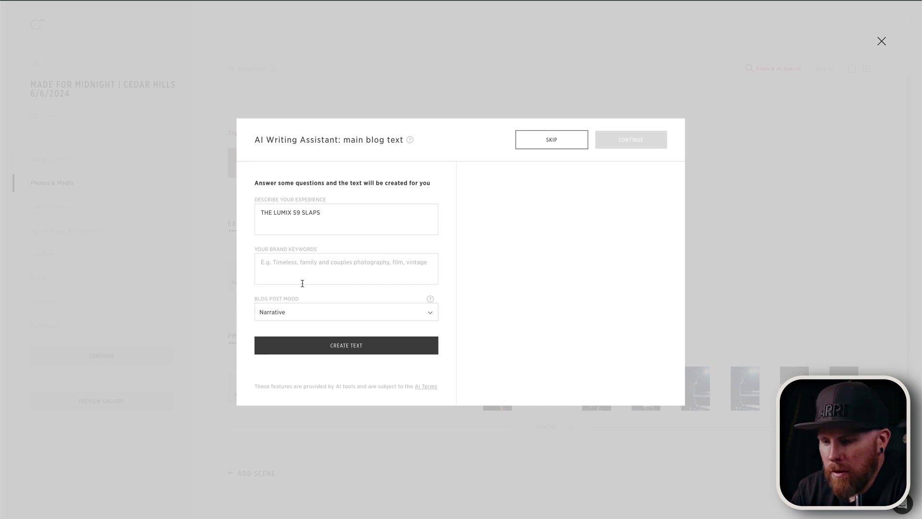
- Enter "slaps" as the brand keyword and generate the main blog text
{"action": "left_click", "coordinate": [308, 265]}
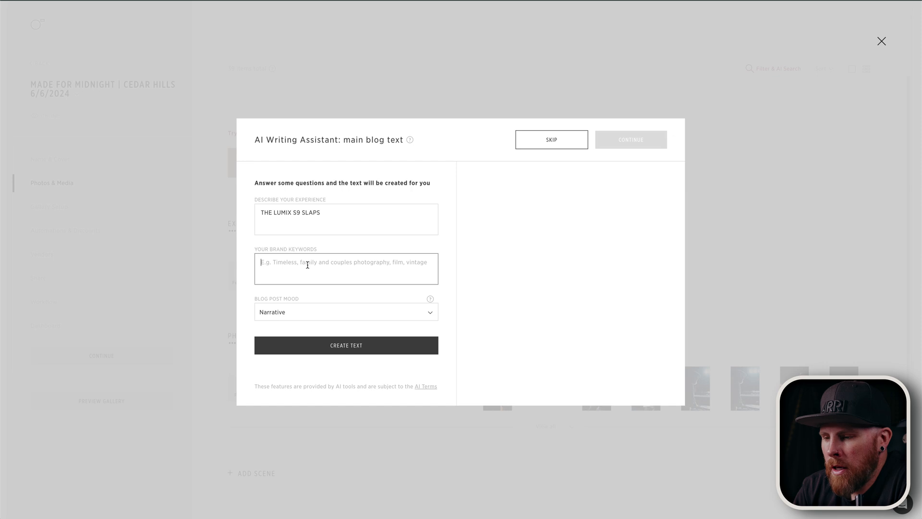
{"action": "type", "text": "slaps"}
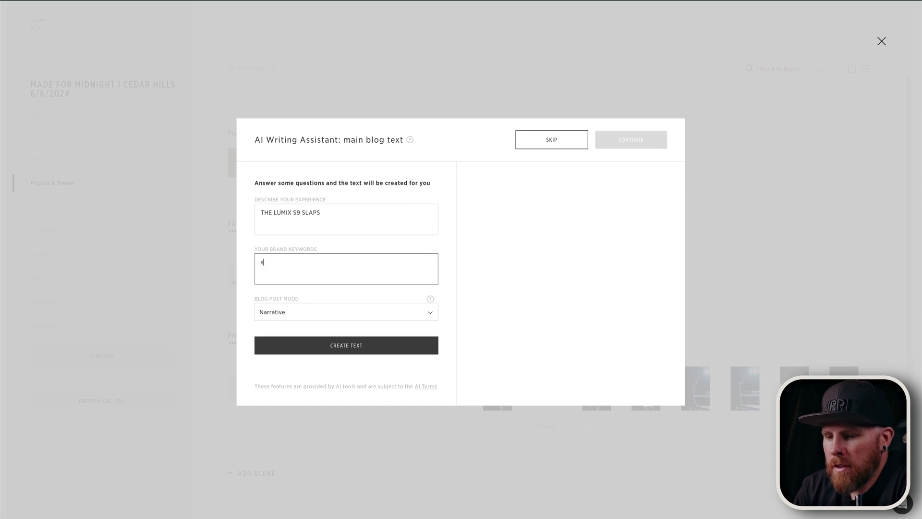
{"action": "left_click", "coordinate": [349, 344]}
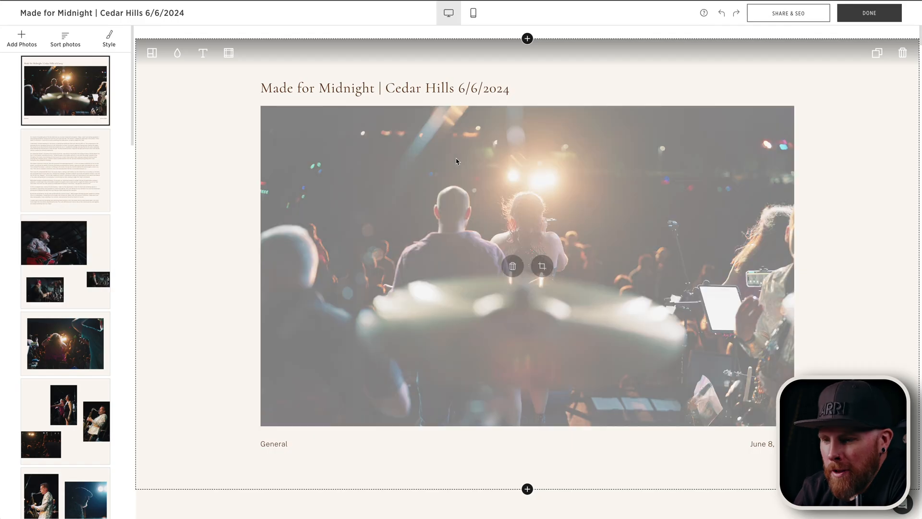
- Look through the generated blog's photo layouts from the cover down and back up
{"action": "scroll", "coordinate": [456, 161], "scroll_direction": "down", "scroll_amount": 3}
{"action": "scroll", "coordinate": [358, 322], "scroll_direction": "down", "scroll_amount": 15}
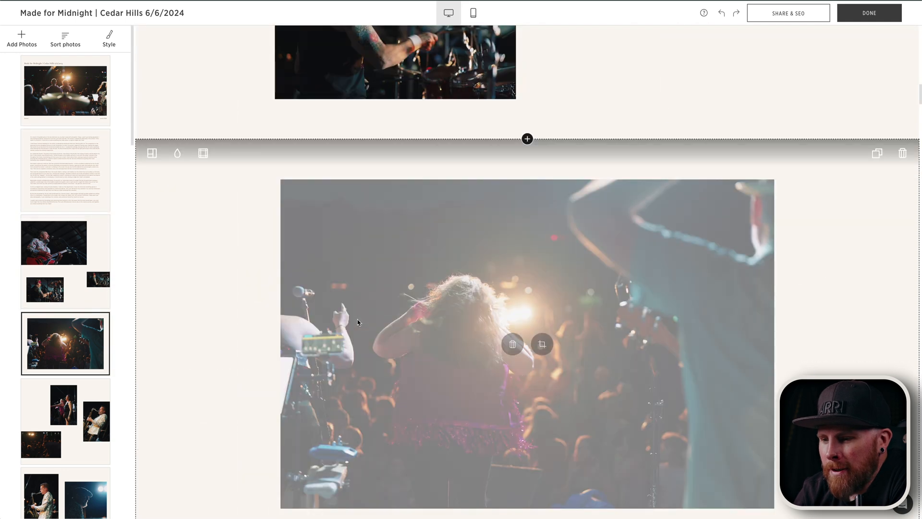
{"action": "scroll", "coordinate": [358, 323], "scroll_direction": "down", "scroll_amount": 20}
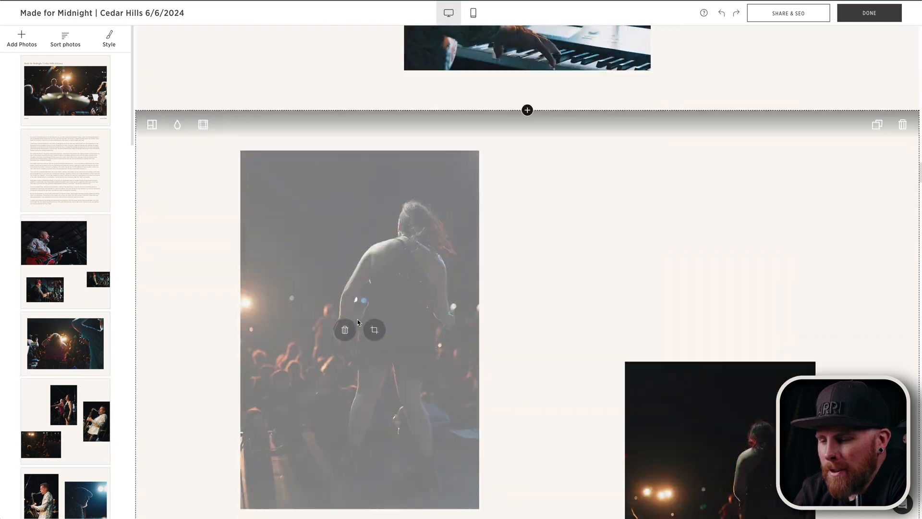
{"action": "scroll", "coordinate": [358, 322], "scroll_direction": "up", "scroll_amount": 20}
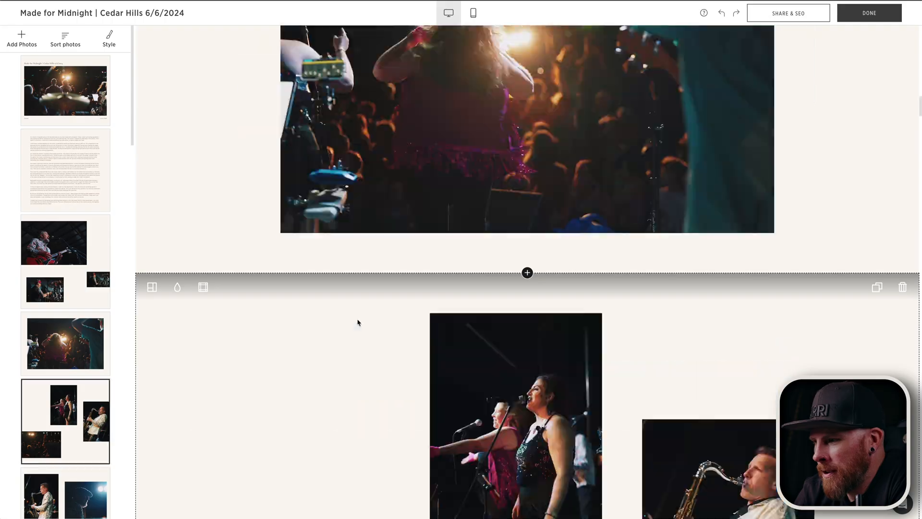
{"action": "scroll", "coordinate": [358, 322], "scroll_direction": "up", "scroll_amount": 3}
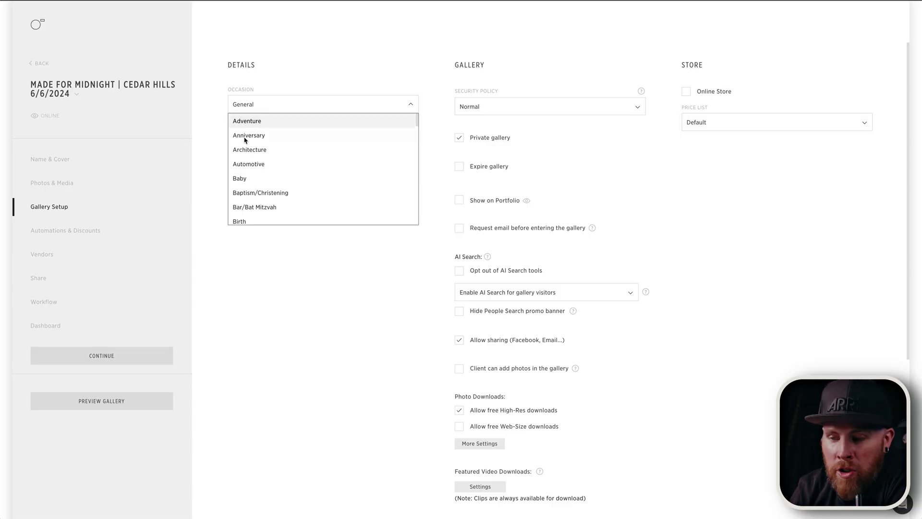
- Look through the occasion types offered in the gallery setup without changing the selection
{"action": "scroll", "coordinate": [286, 172], "scroll_direction": "down", "scroll_amount": 2}
{"action": "scroll", "coordinate": [287, 171], "scroll_direction": "down", "scroll_amount": 4}
{"action": "scroll", "coordinate": [286, 171], "scroll_direction": "up", "scroll_amount": 6}
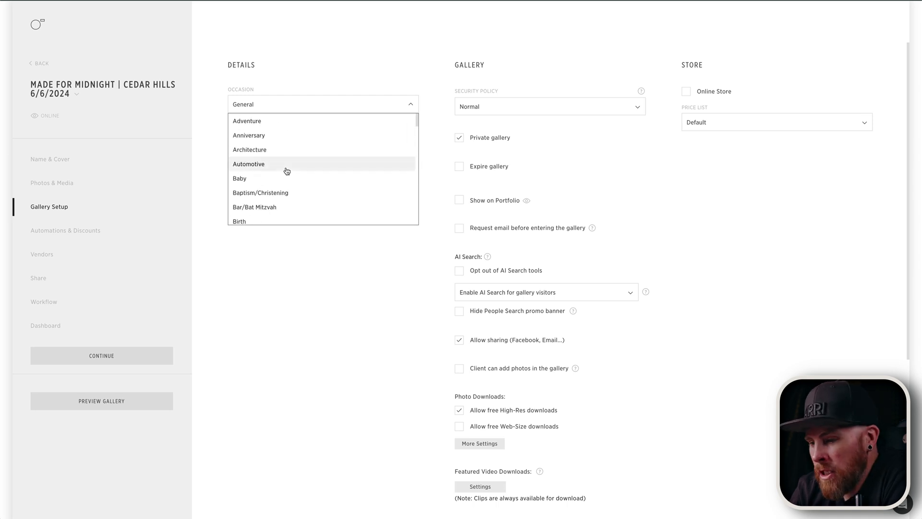
{"action": "left_click", "coordinate": [342, 308]}
- Turn on Show on Portfolio for the gallery
{"action": "left_click", "coordinate": [459, 202]}
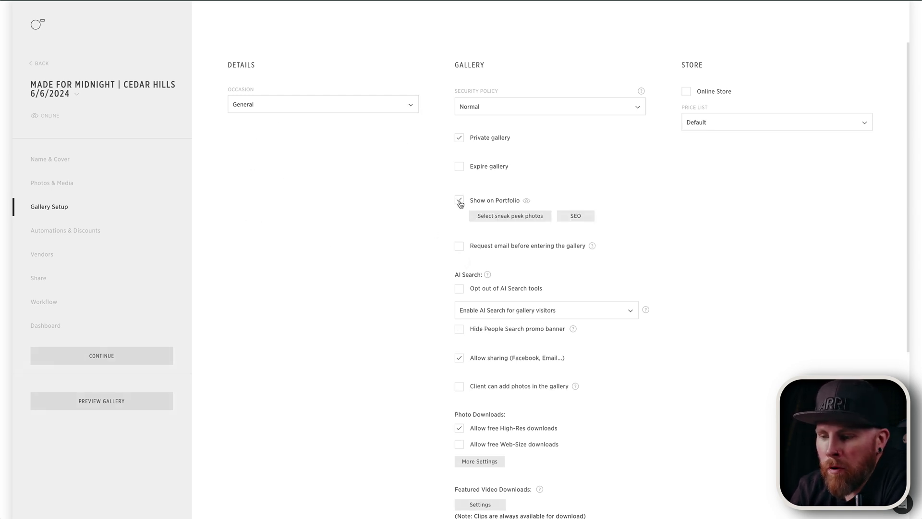
{"action": "left_click", "coordinate": [460, 202]}
{"action": "left_click", "coordinate": [460, 201]}
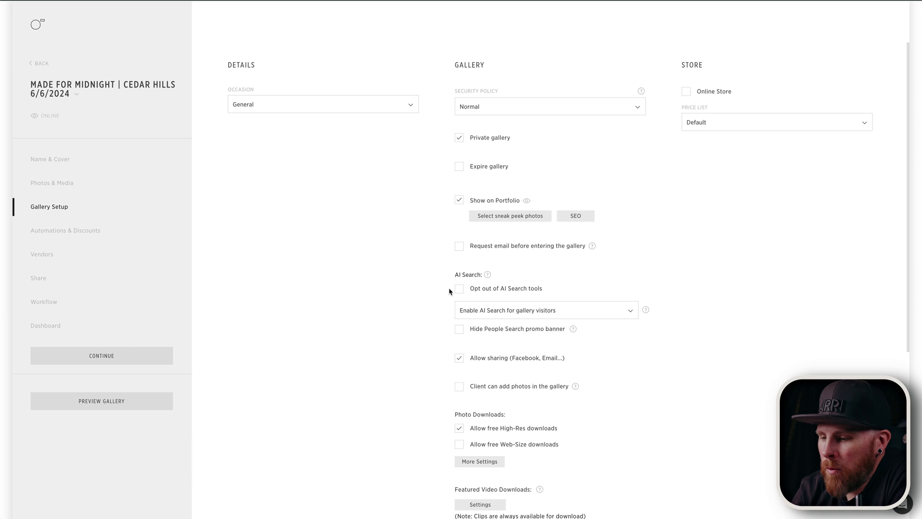
- Review the gallery's AI search, sharing, photo download, featured video download and watermark settings
{"action": "scroll", "coordinate": [447, 310], "scroll_direction": "down", "scroll_amount": 1}
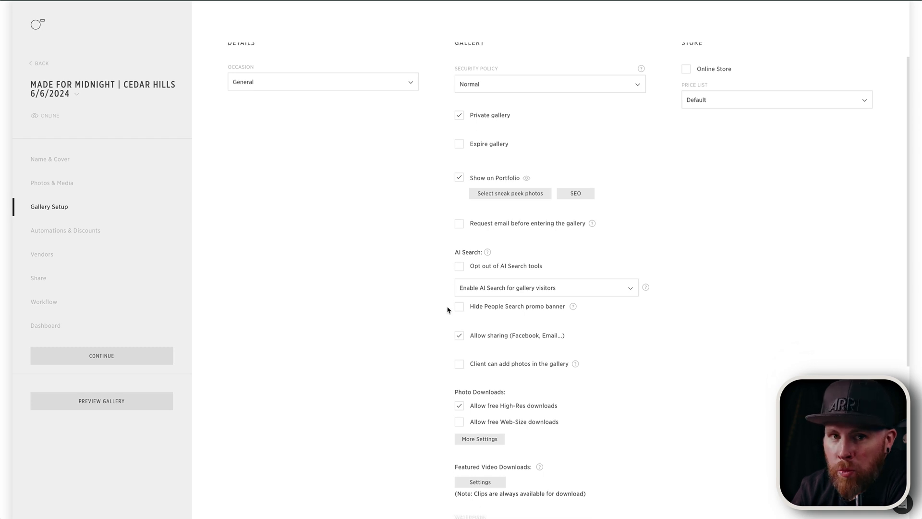
{"action": "scroll", "coordinate": [447, 310], "scroll_direction": "down", "scroll_amount": 2}
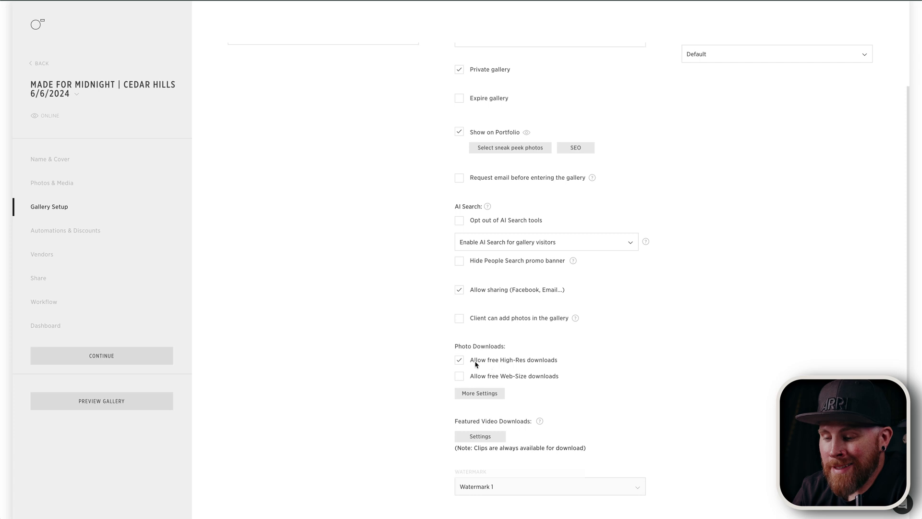
{"action": "scroll", "coordinate": [519, 379], "scroll_direction": "up", "scroll_amount": 3}
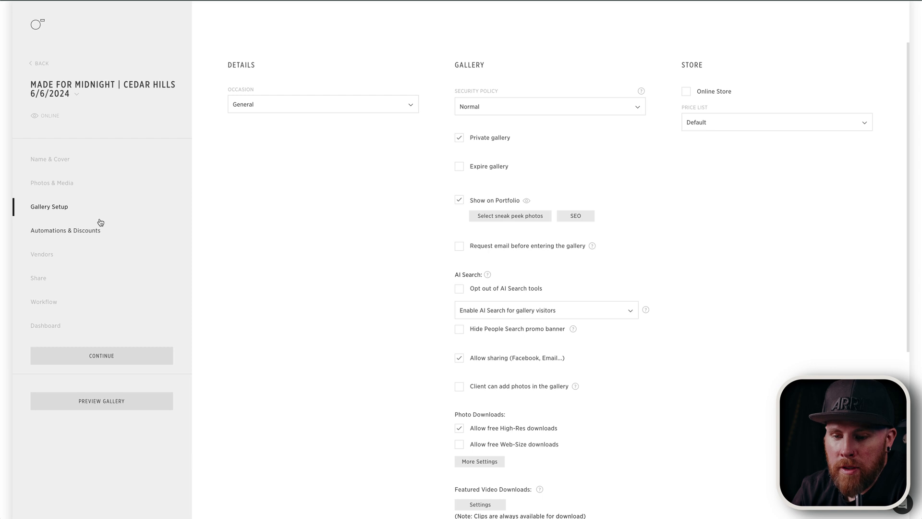
- Look through the gallery's Automations & Discounts, Vendors, Share, Workflow and Dashboard pages
{"action": "left_click", "coordinate": [84, 235]}
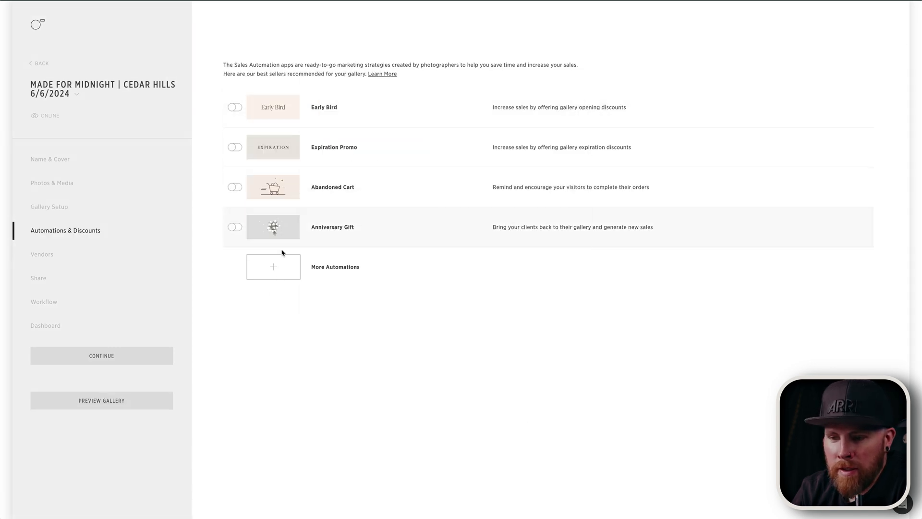
{"action": "left_click", "coordinate": [48, 254]}
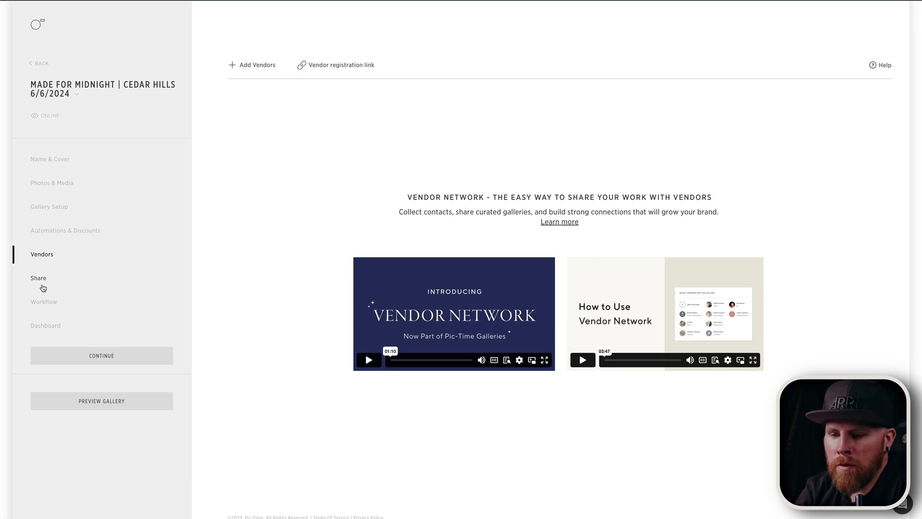
{"action": "left_click", "coordinate": [40, 282]}
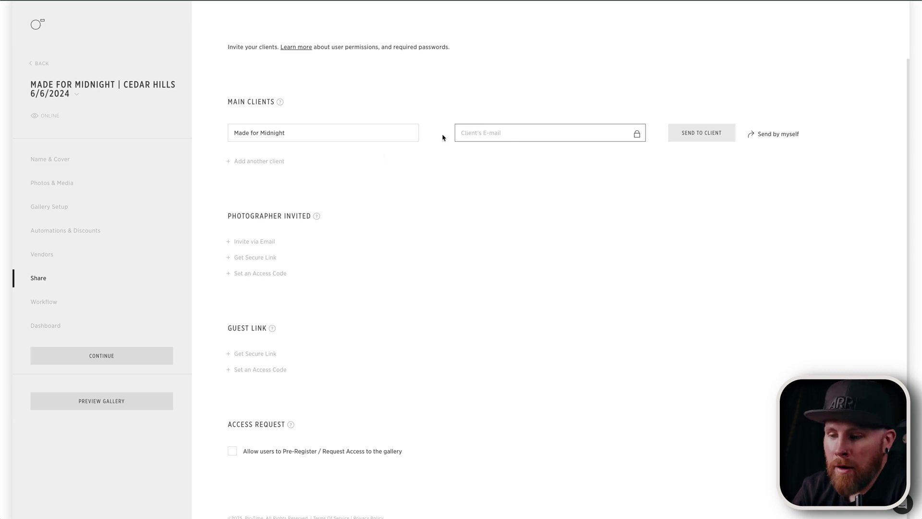
{"action": "left_click", "coordinate": [87, 301]}
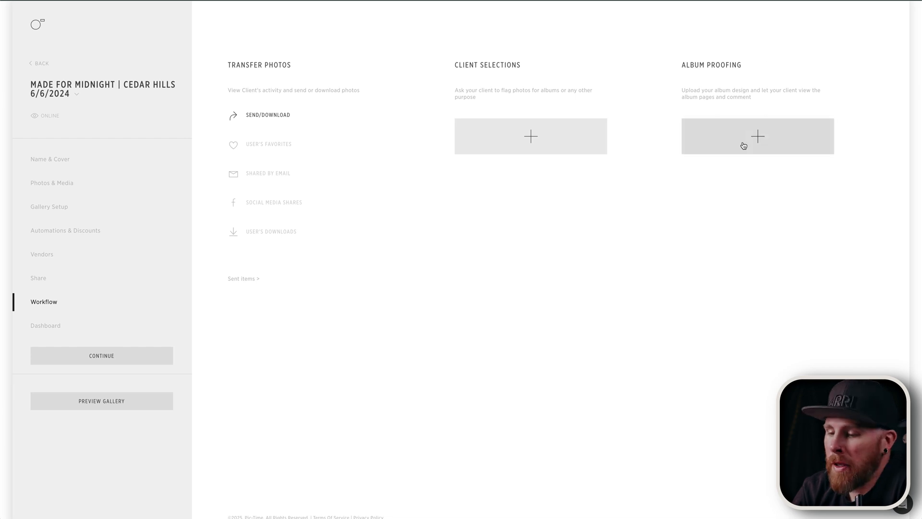
{"action": "left_click", "coordinate": [100, 325]}
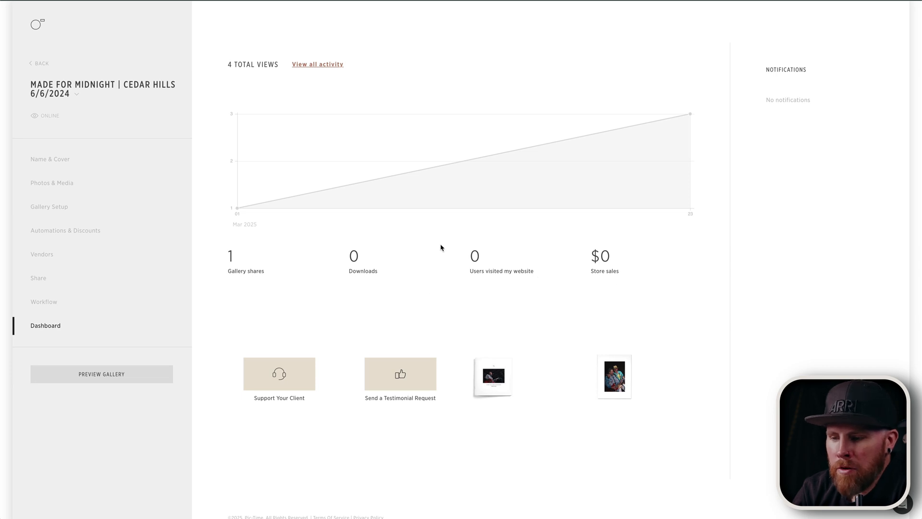
- Browse the galleries displayed on the public portfolio page
{"action": "mouse_move", "coordinate": [248, 313]}
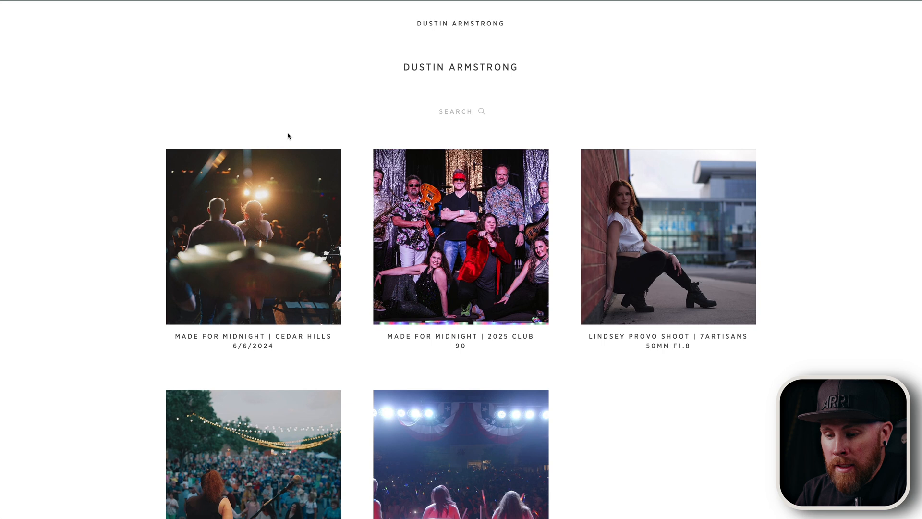
{"action": "scroll", "coordinate": [288, 264], "scroll_direction": "down", "scroll_amount": 2}
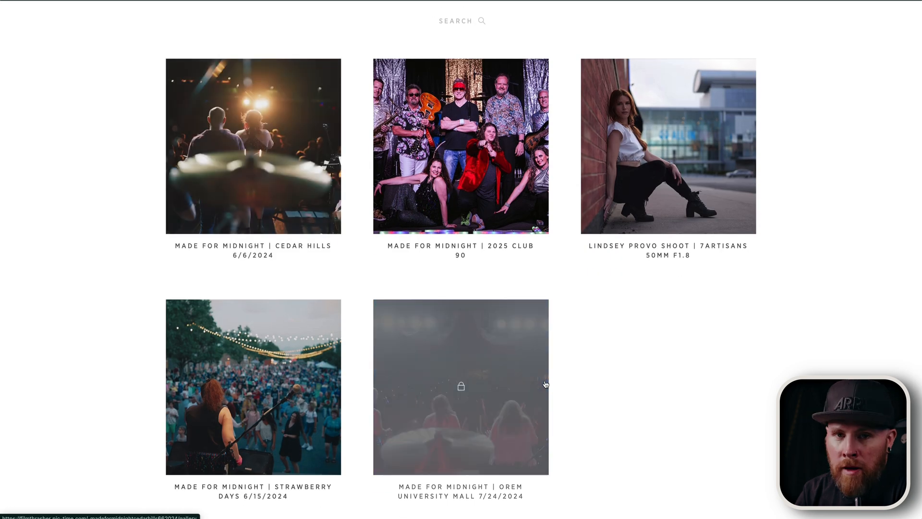
{"action": "scroll", "coordinate": [576, 394], "scroll_direction": "down", "scroll_amount": 1}
{"action": "scroll", "coordinate": [582, 402], "scroll_direction": "up", "scroll_amount": 1}
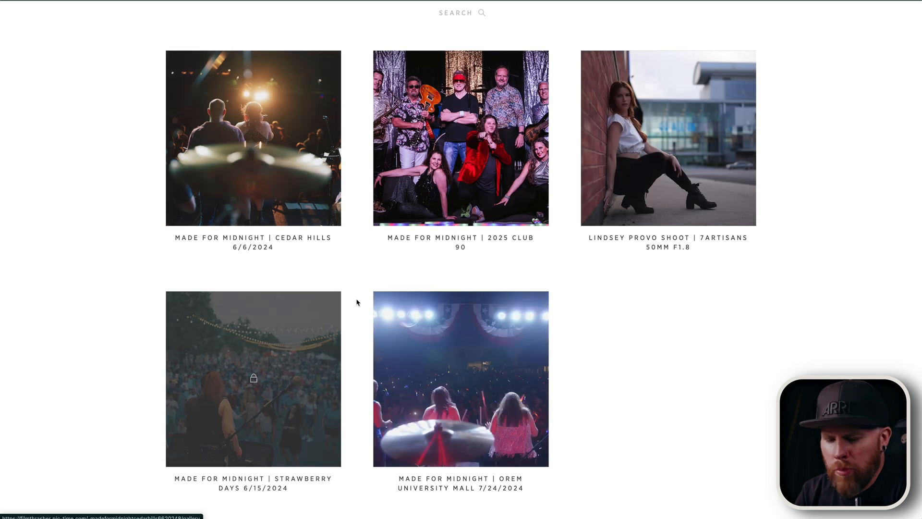
{"action": "scroll", "coordinate": [340, 209], "scroll_direction": "up", "scroll_amount": 3}
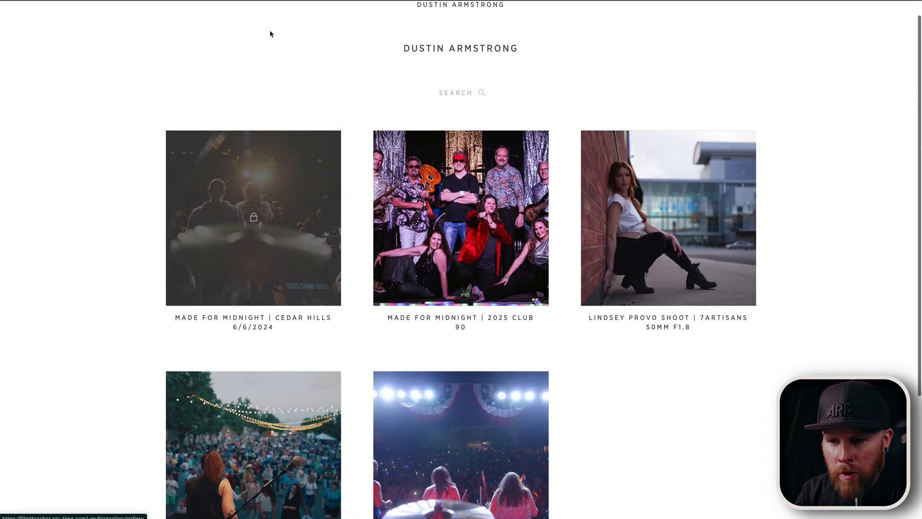
{"action": "scroll", "coordinate": [271, 46], "scroll_direction": "down", "scroll_amount": 4}
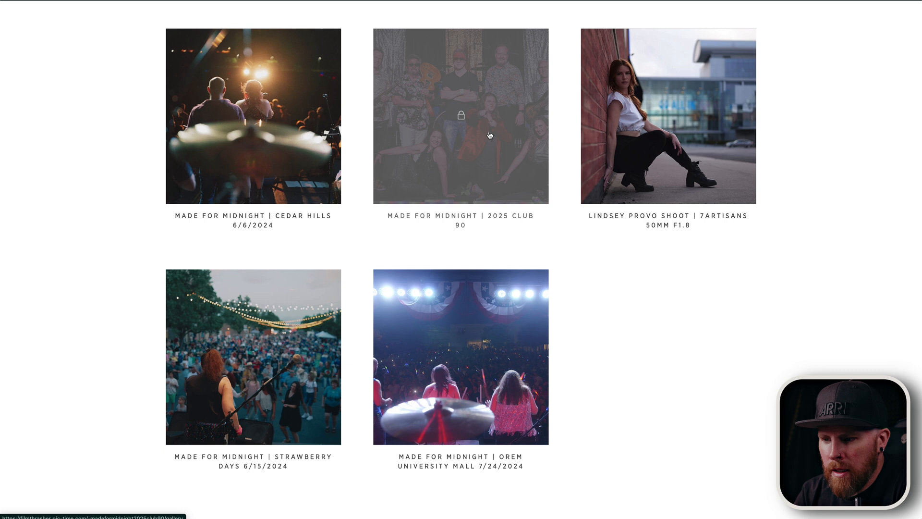
- Open the Made for Midnight | 2025 Club 90 gallery from the portfolio, browse its photos and view several enlarged
{"action": "left_click", "coordinate": [488, 134]}
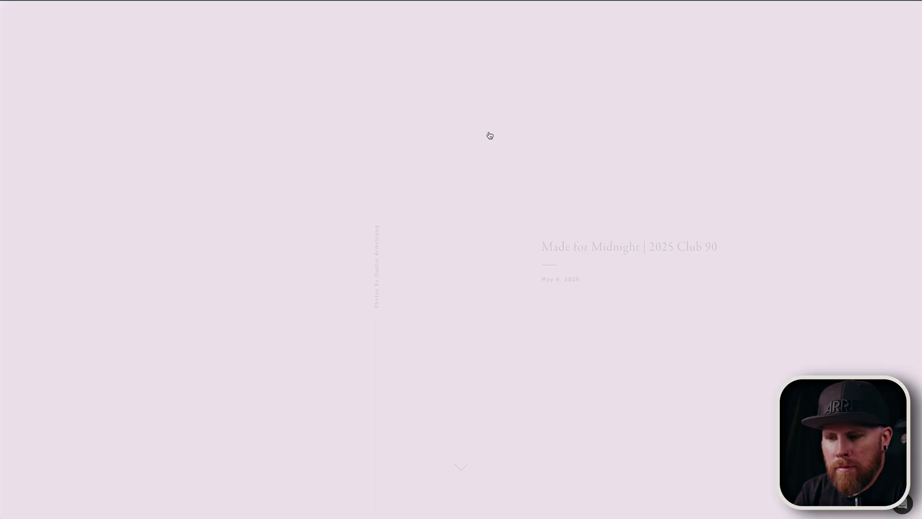
{"action": "scroll", "coordinate": [645, 456], "scroll_direction": "down", "scroll_amount": 3}
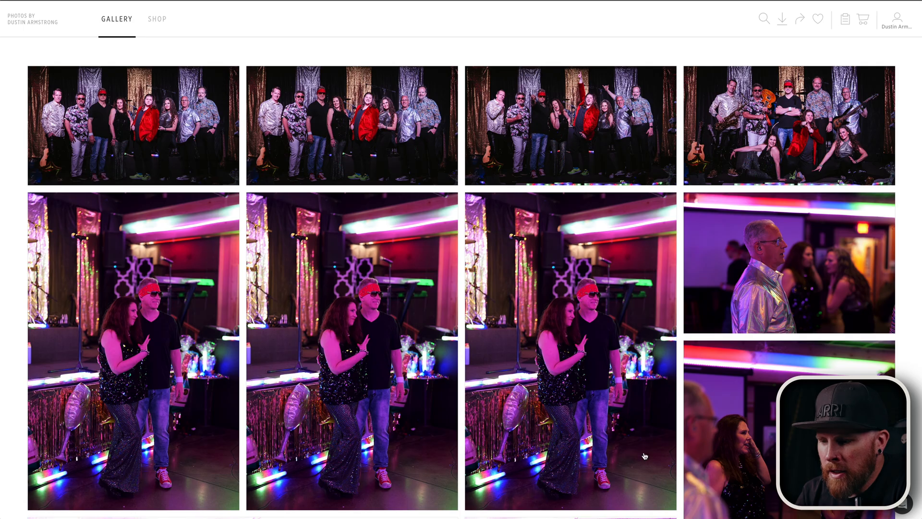
{"action": "scroll", "coordinate": [645, 456], "scroll_direction": "down", "scroll_amount": 5}
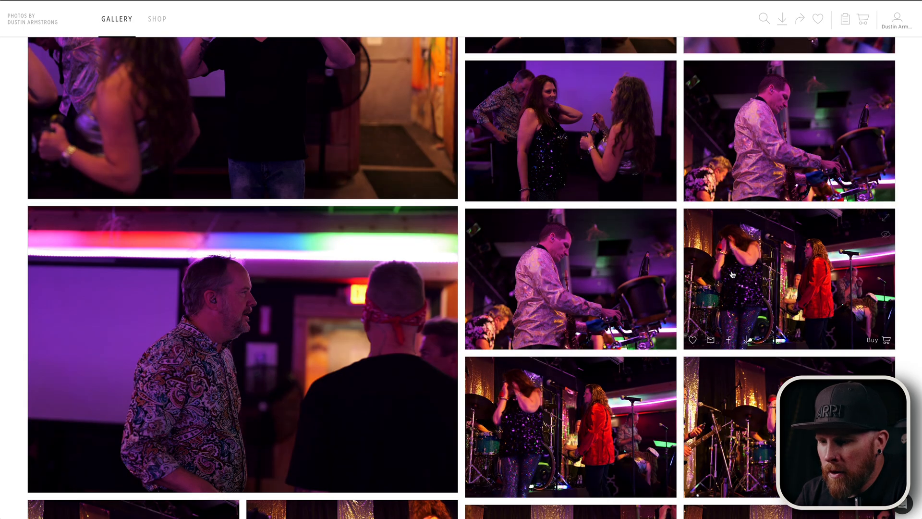
{"action": "scroll", "coordinate": [645, 456], "scroll_direction": "down", "scroll_amount": 5}
{"action": "scroll", "coordinate": [426, 304], "scroll_direction": "up", "scroll_amount": 8}
{"action": "scroll", "coordinate": [427, 305], "scroll_direction": "up", "scroll_amount": 10}
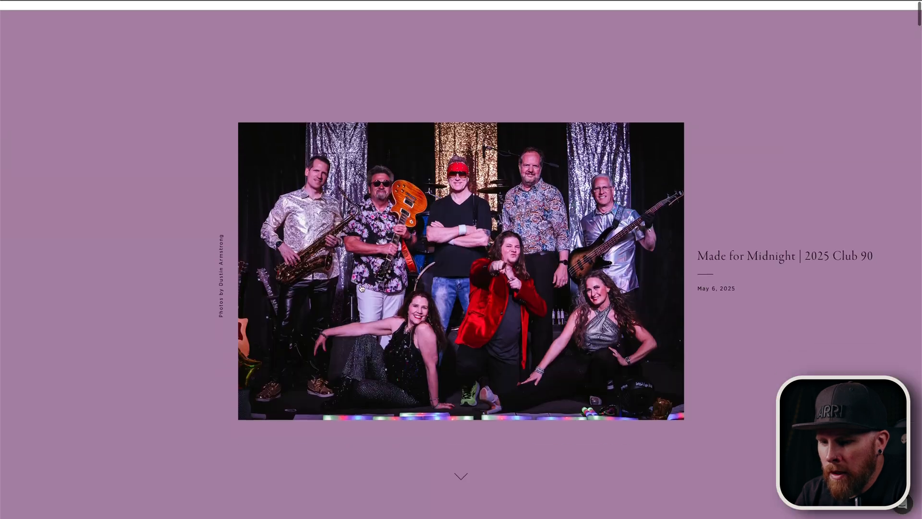
{"action": "scroll", "coordinate": [288, 307], "scroll_direction": "down", "scroll_amount": 10}
{"action": "left_click", "coordinate": [142, 310]}
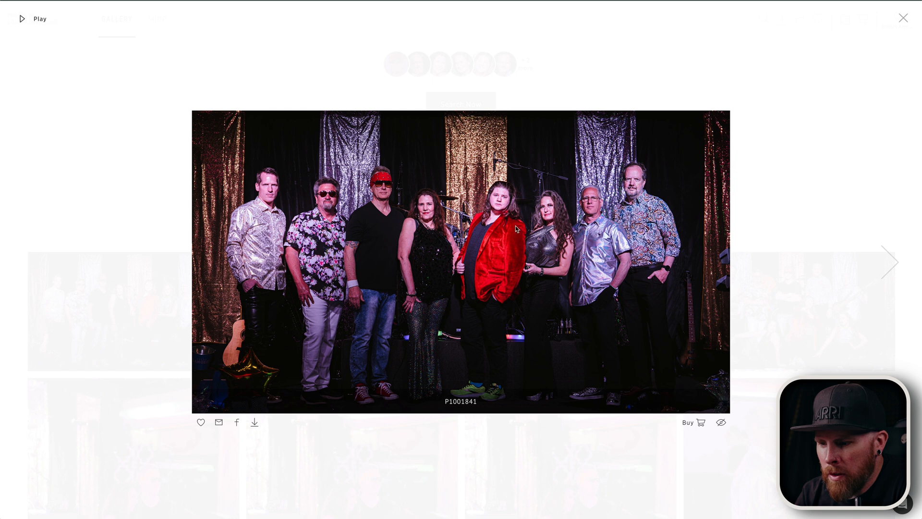
{"action": "left_click", "coordinate": [890, 263]}
{"action": "left_click", "coordinate": [894, 267]}
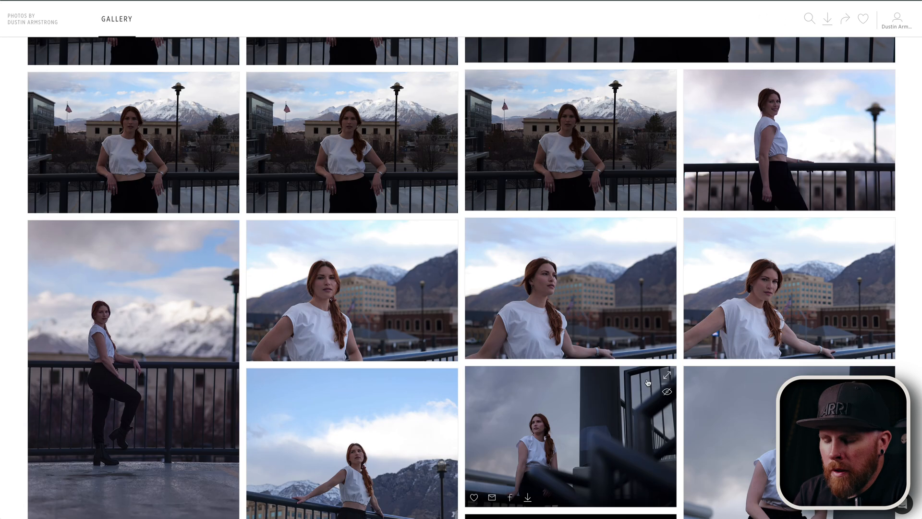
- Browse the photos in the 7Artisans 50mm F1.8 portrait shoot gallery
{"action": "scroll", "coordinate": [648, 383], "scroll_direction": "down", "scroll_amount": 5}
{"action": "scroll", "coordinate": [647, 382], "scroll_direction": "down", "scroll_amount": 5}
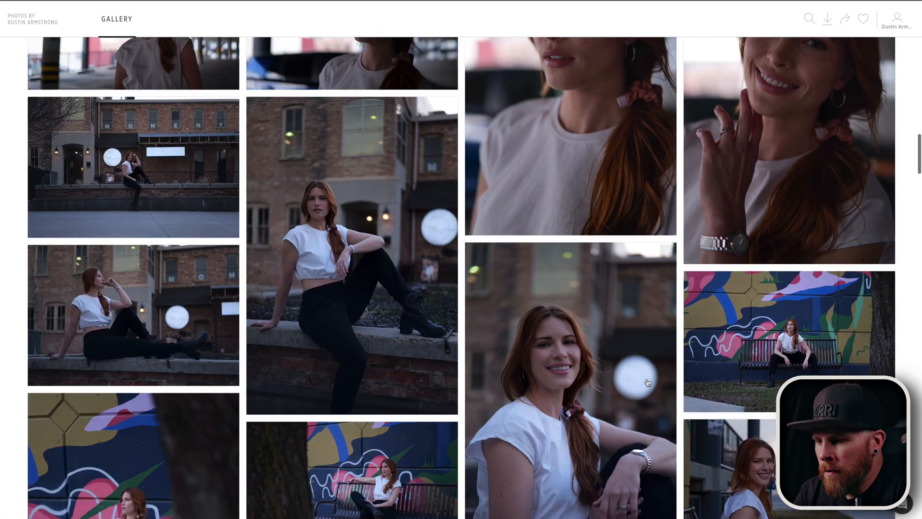
{"action": "scroll", "coordinate": [647, 382], "scroll_direction": "down", "scroll_amount": 7}
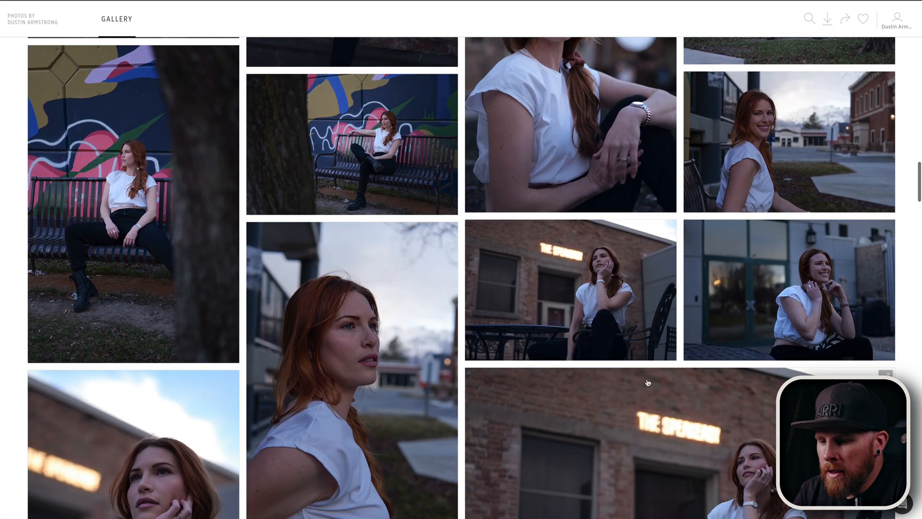
{"action": "scroll", "coordinate": [647, 382], "scroll_direction": "down", "scroll_amount": 7}
{"action": "scroll", "coordinate": [647, 382], "scroll_direction": "down", "scroll_amount": 7}
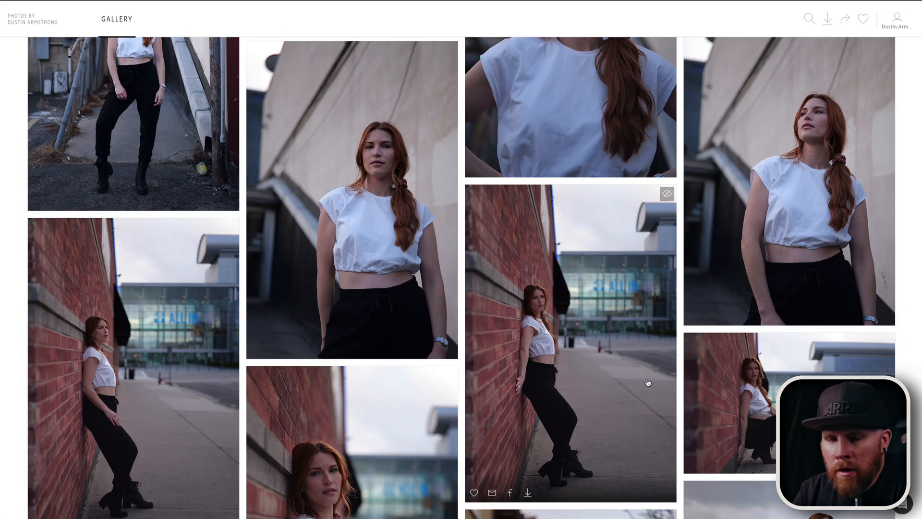
{"action": "scroll", "coordinate": [647, 382], "scroll_direction": "down", "scroll_amount": 11}
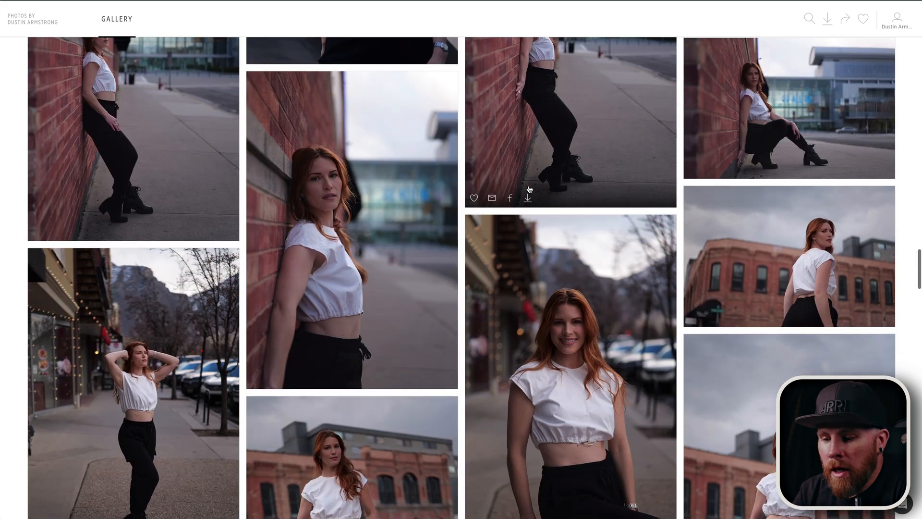
{"action": "scroll", "coordinate": [529, 189], "scroll_direction": "down", "scroll_amount": 12}
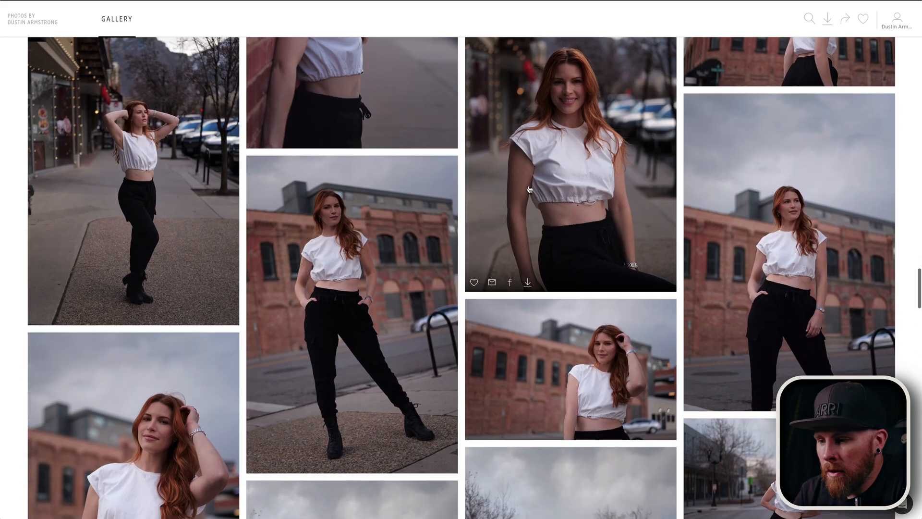
{"action": "scroll", "coordinate": [529, 189], "scroll_direction": "down", "scroll_amount": 6}
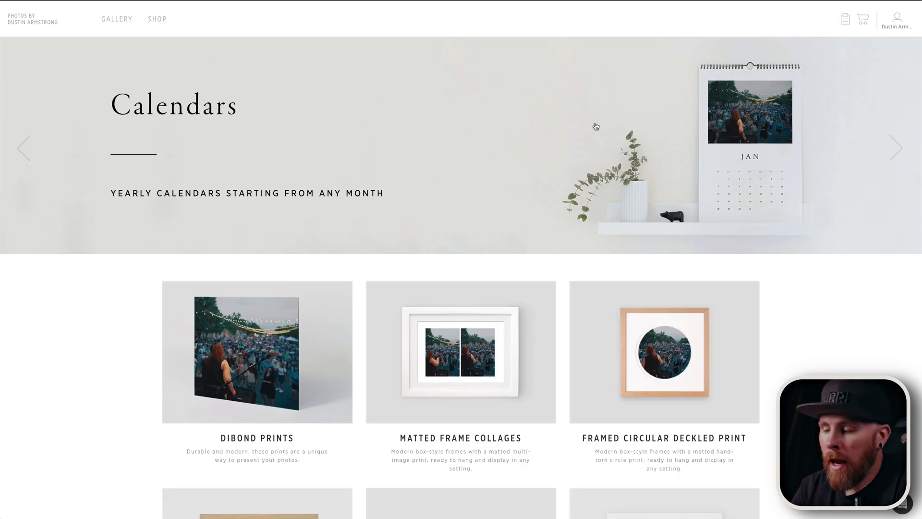
- Browse the print products offered in the Strawberry Days gallery's shop, from Dibond Prints and frames to albums, calendars and print packs
{"action": "scroll", "coordinate": [595, 126], "scroll_direction": "down", "scroll_amount": 3}
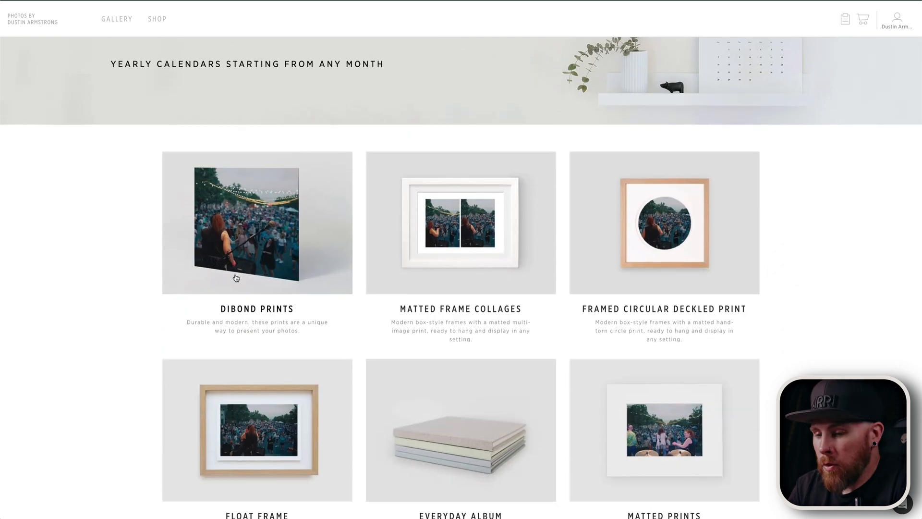
{"action": "scroll", "coordinate": [228, 288], "scroll_direction": "down", "scroll_amount": 1}
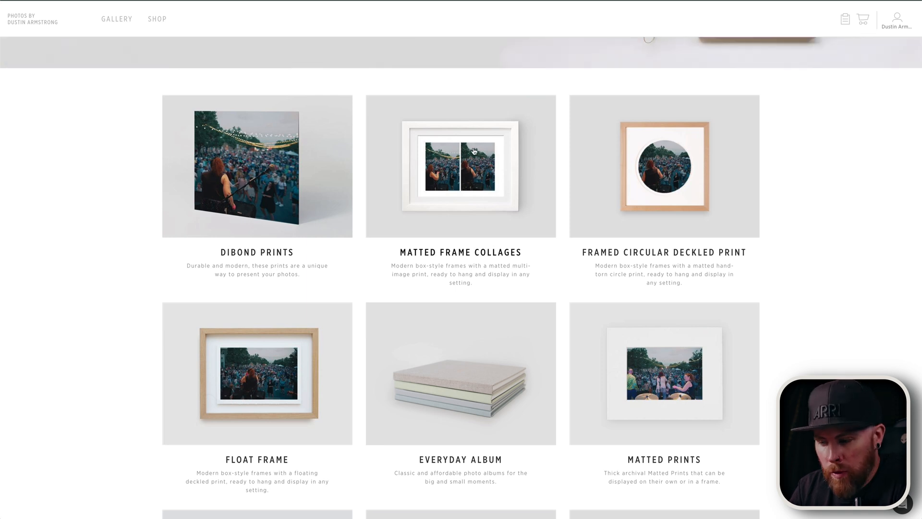
{"action": "scroll", "coordinate": [474, 152], "scroll_direction": "down", "scroll_amount": 3}
{"action": "scroll", "coordinate": [474, 151], "scroll_direction": "down", "scroll_amount": 4}
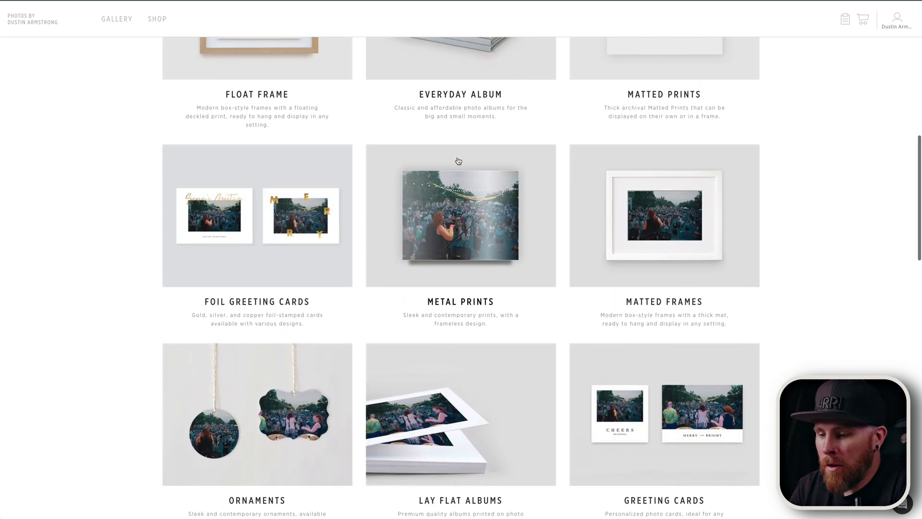
{"action": "scroll", "coordinate": [471, 255], "scroll_direction": "down", "scroll_amount": 6}
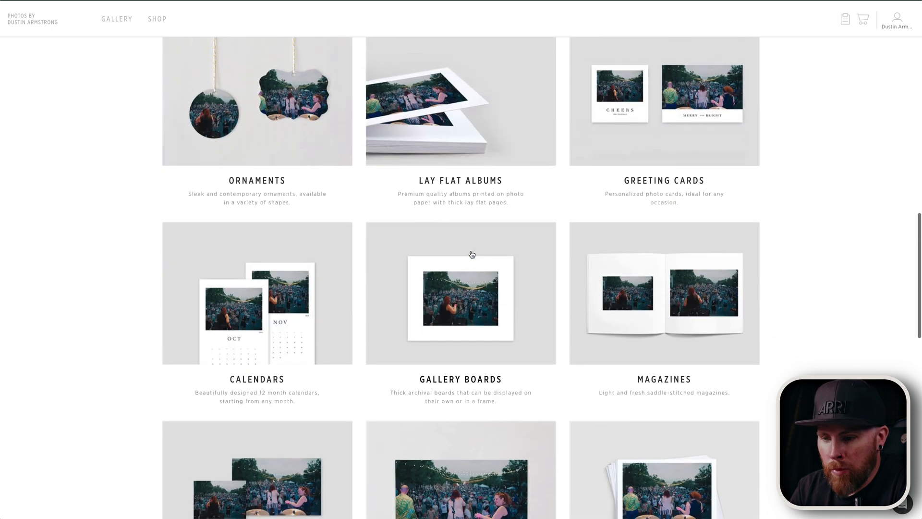
{"action": "scroll", "coordinate": [276, 133], "scroll_direction": "down", "scroll_amount": 1}
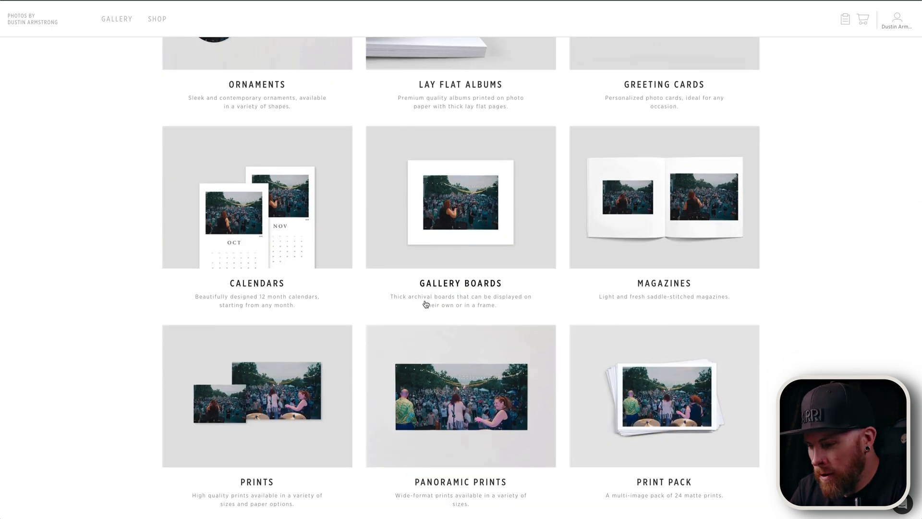
{"action": "scroll", "coordinate": [426, 303], "scroll_direction": "down", "scroll_amount": 4}
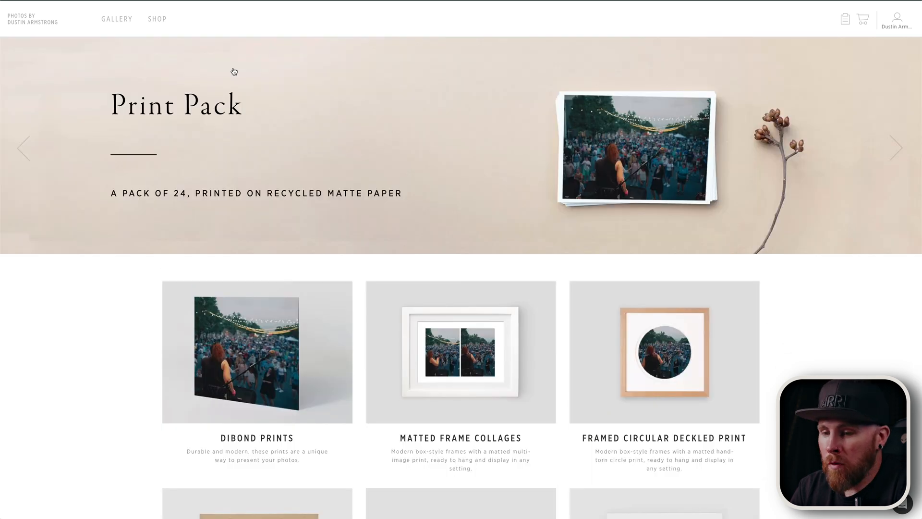
{"action": "mouse_move", "coordinate": [159, 23]}
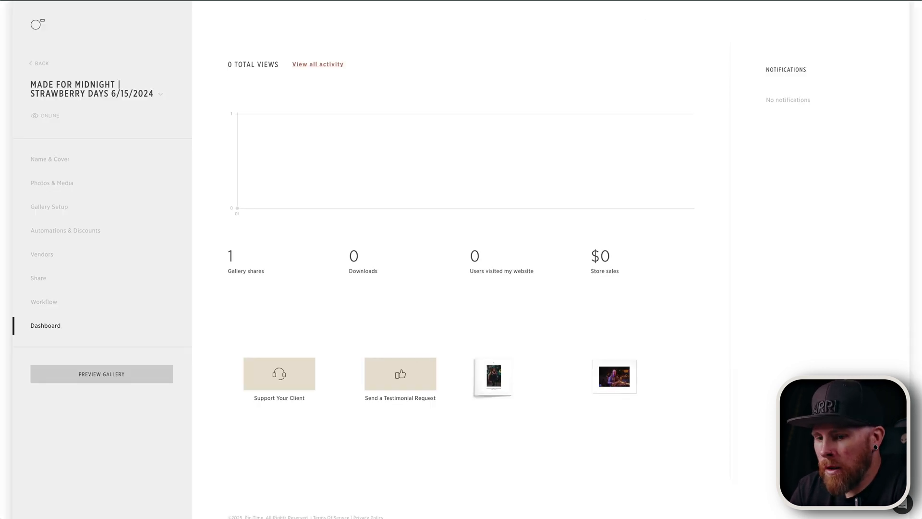
- Review the Strawberry Days gallery's sales automations and open the Early Bird discount settings
{"action": "left_click", "coordinate": [91, 231]}
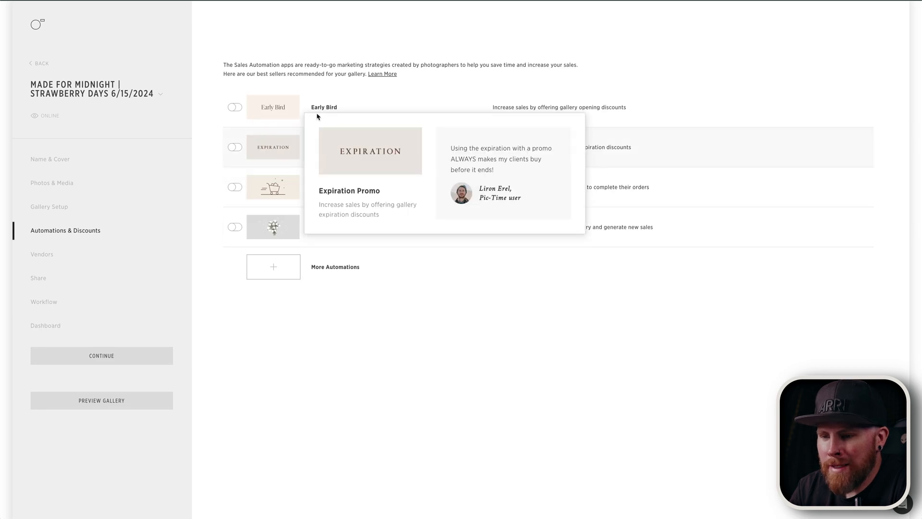
{"action": "mouse_move", "coordinate": [345, 107]}
{"action": "left_click", "coordinate": [233, 107]}
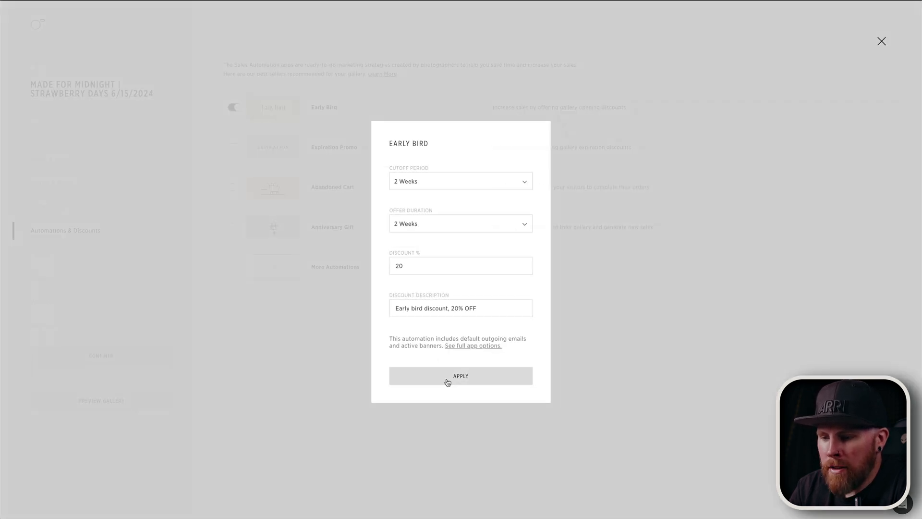
{"action": "left_click", "coordinate": [290, 318]}
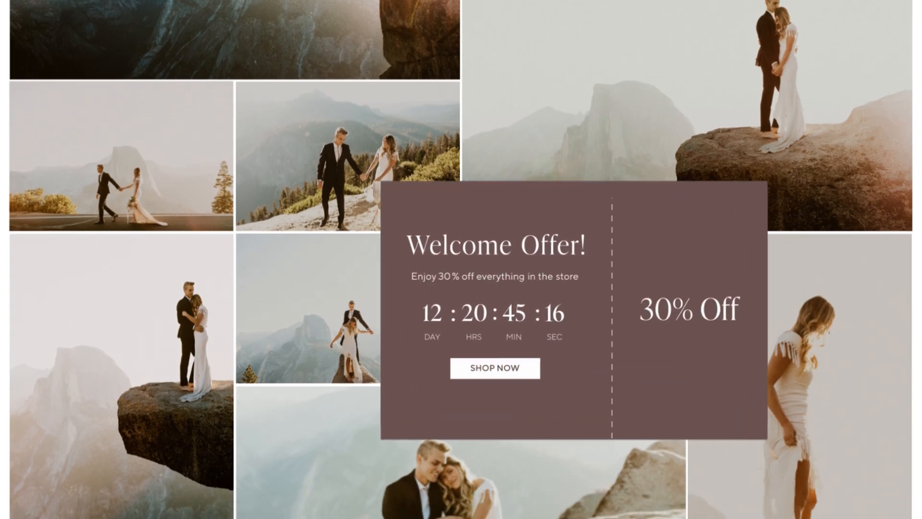
{"action": "left_click", "coordinate": [495, 372]}
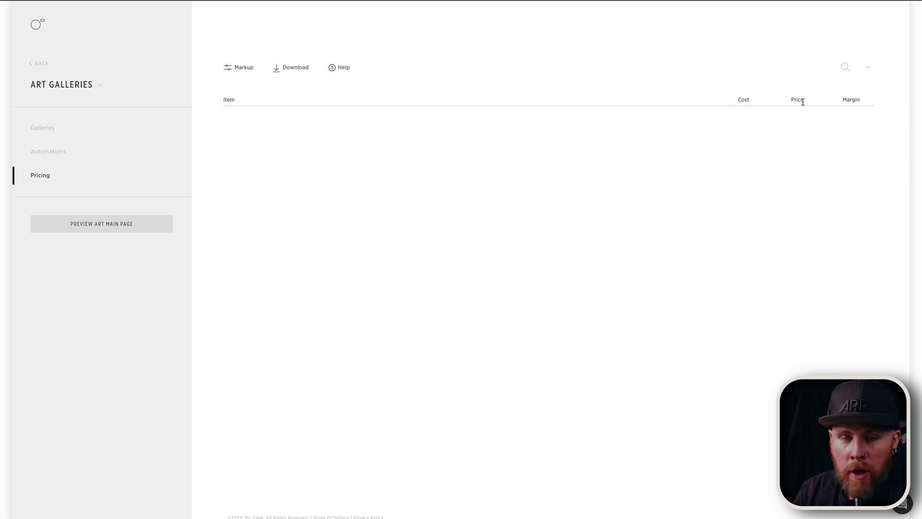
- In the Art Galleries pricing, try a price of 70 for the 8x8" Natural Wrap Canvas and change it to 69.69
{"action": "mouse_move", "coordinate": [857, 103]}
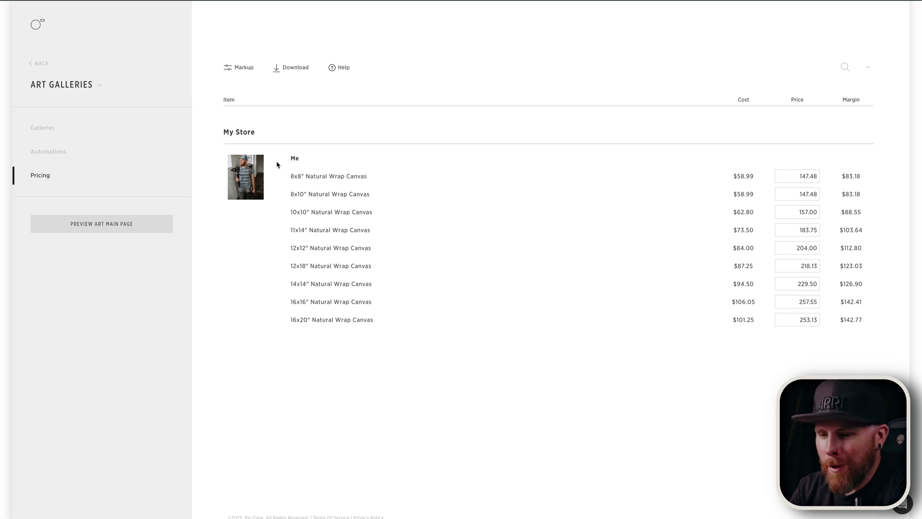
{"action": "left_click", "coordinate": [797, 176]}
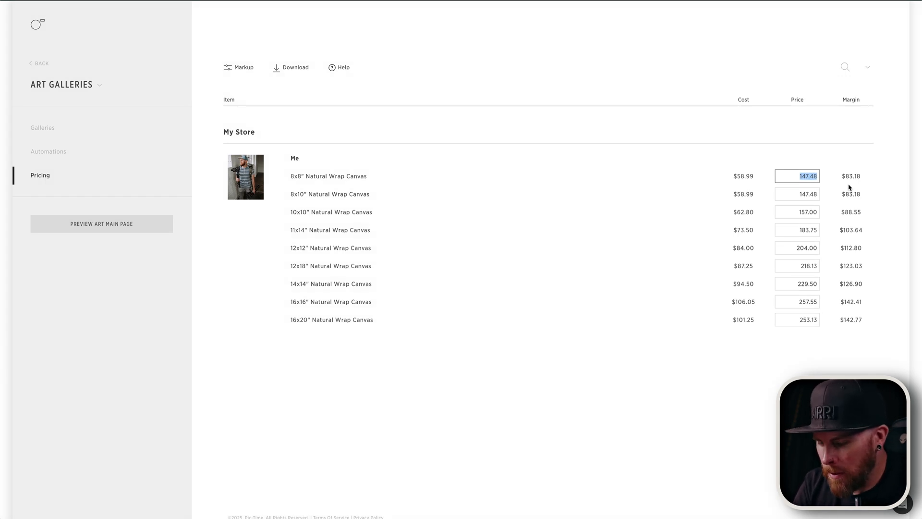
{"action": "type", "text": "70"}
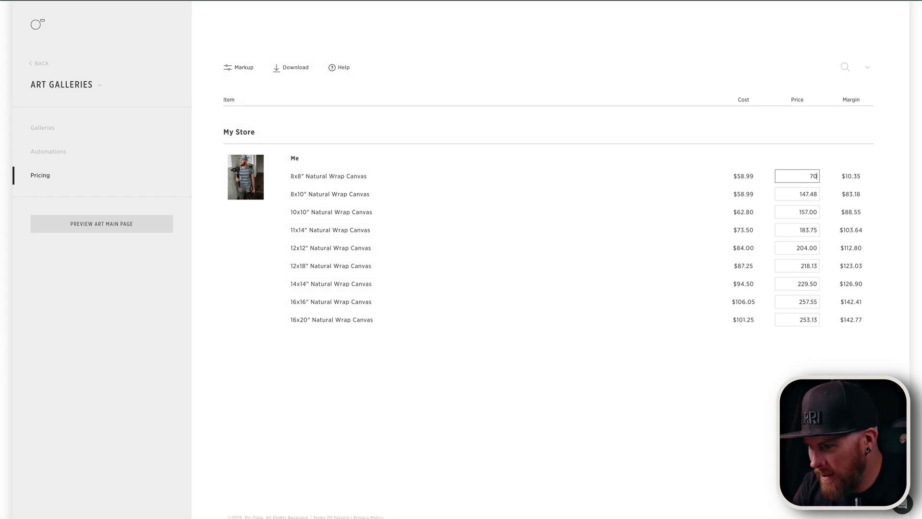
{"action": "key", "text": "BackSpace"}
{"action": "key", "text": "BackSpace"}
{"action": "type", "text": "69."}
{"action": "type", "text": "69"}
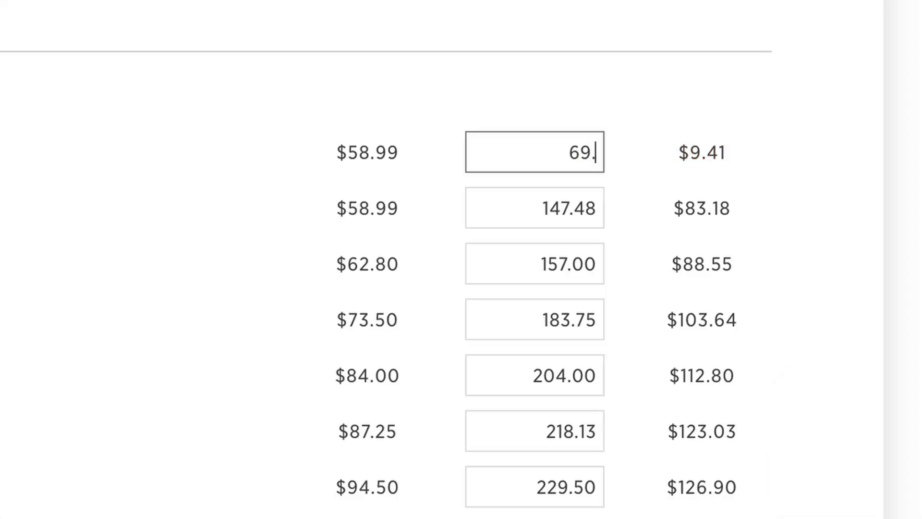
{"action": "double_click", "coordinate": [807, 176]}
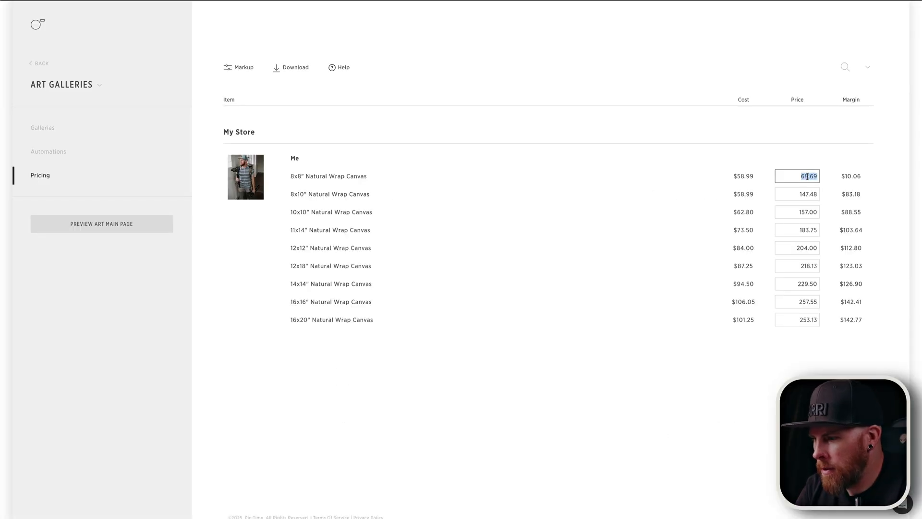